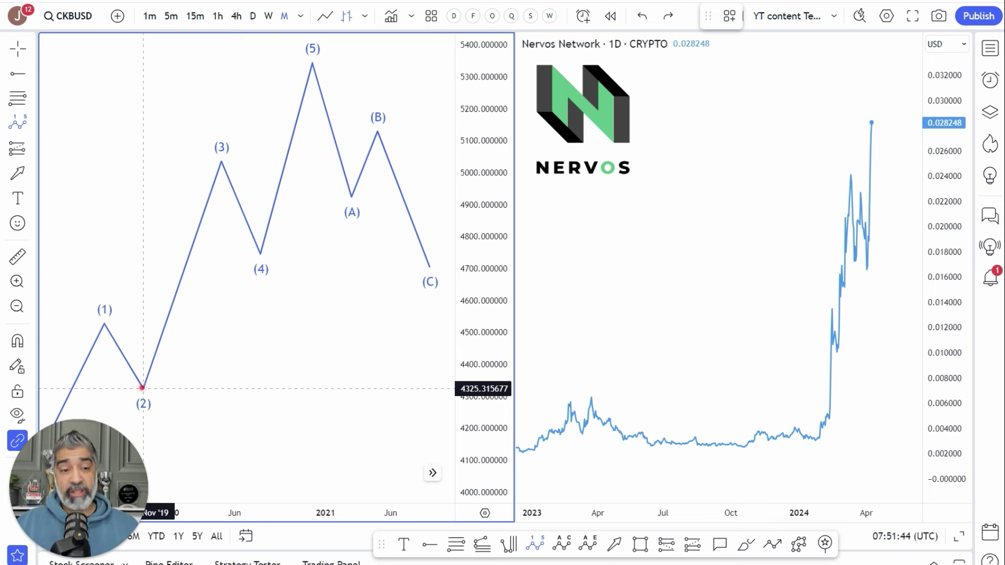
Split theory wave (3) into a 1–5 sub-wave count from the (2) low to the (3) peak.
click(142, 387)
click(156, 323)
click(169, 350)
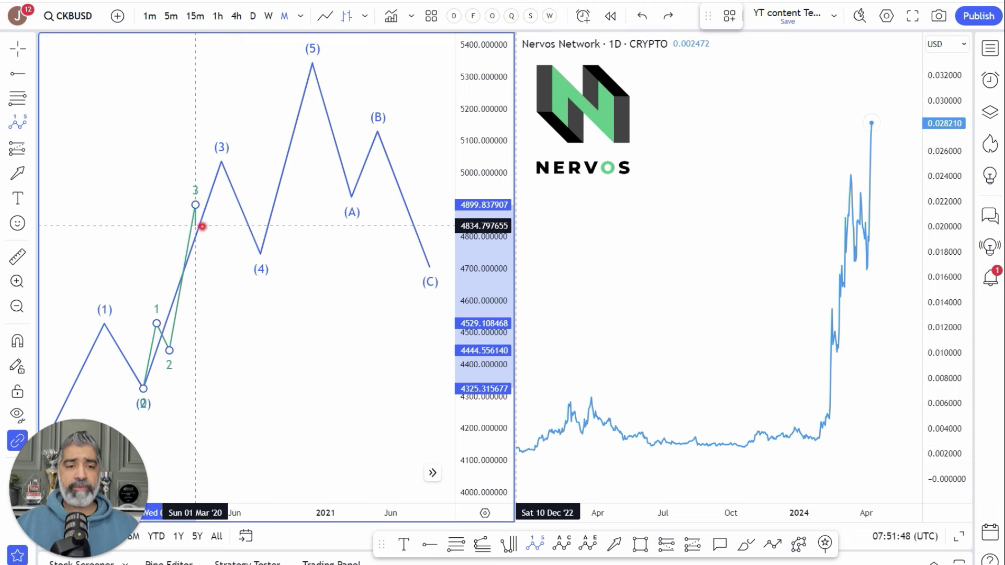
click(195, 205)
click(208, 236)
click(222, 162)
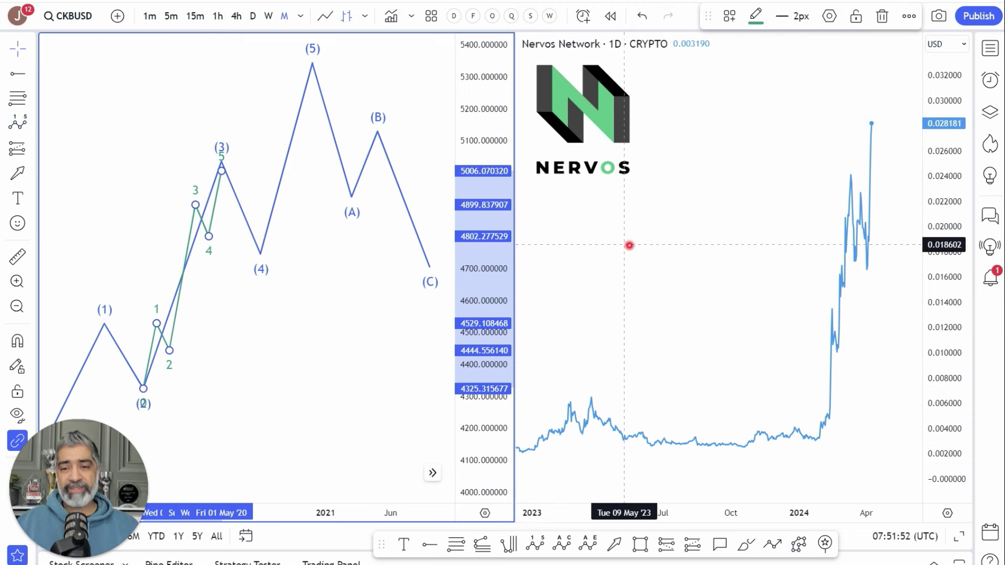
Count a green 0–5 impulse on the Nervos chart from the late-2023 low to the 0.029249 high.
click(634, 246)
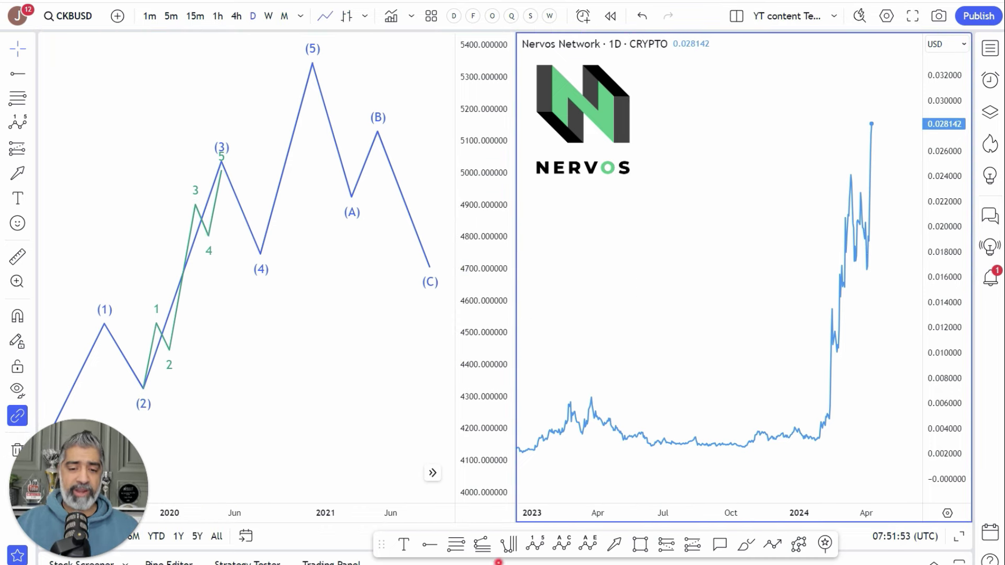
click(542, 548)
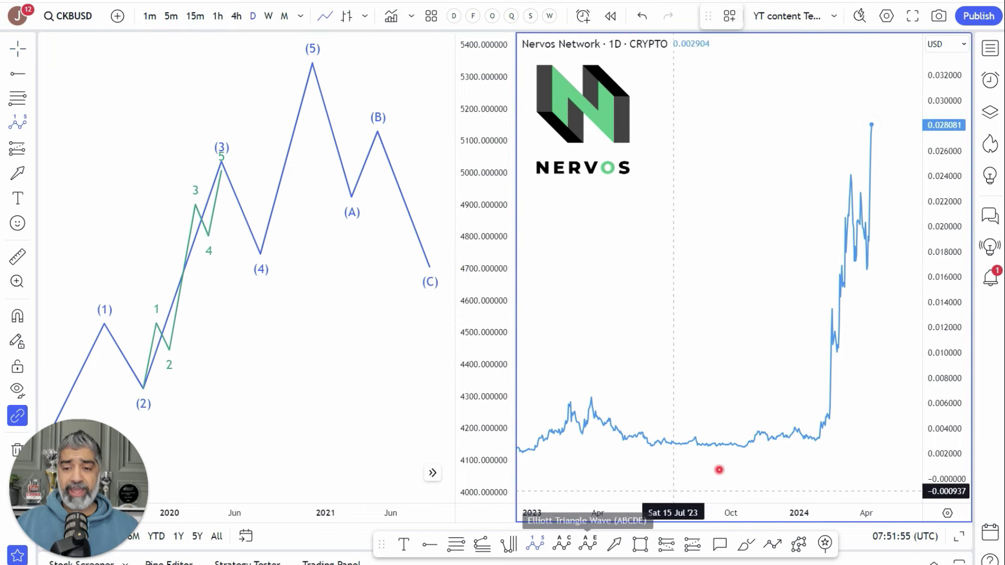
click(743, 454)
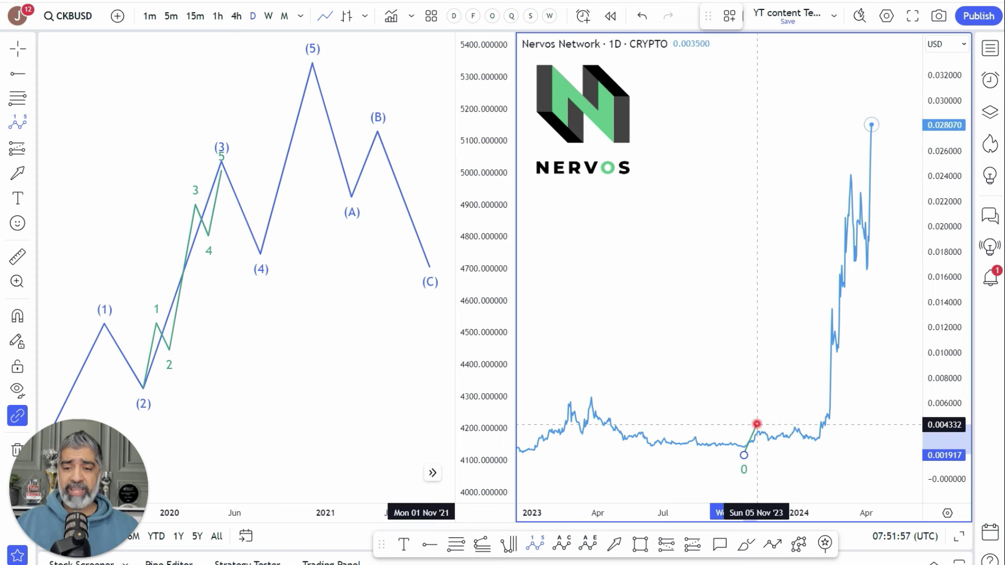
click(757, 423)
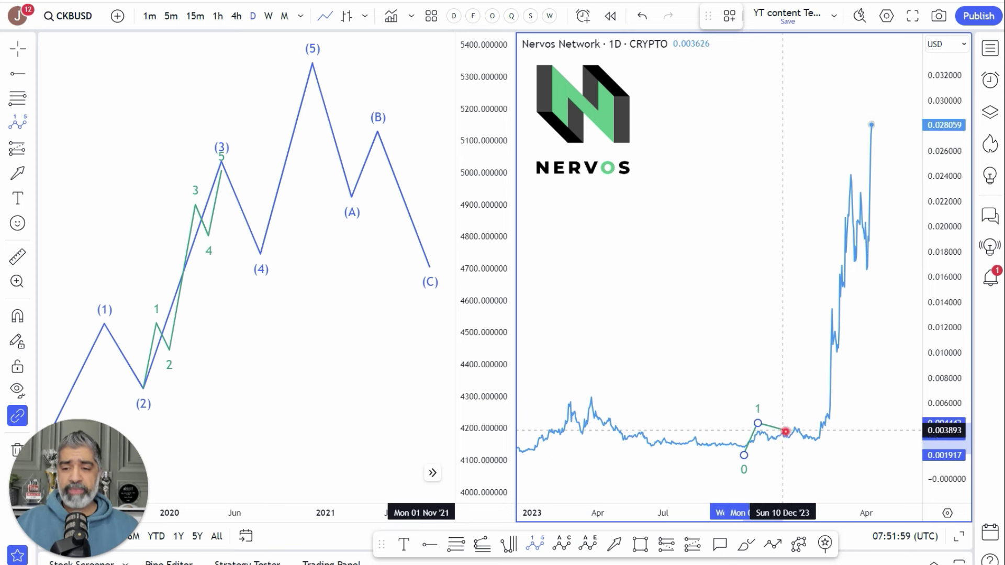
click(810, 444)
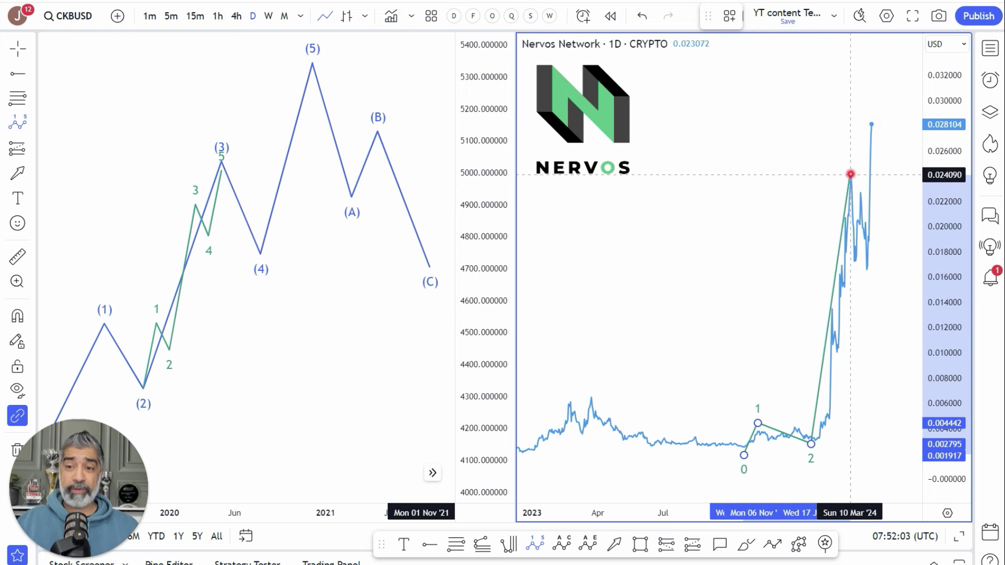
click(850, 173)
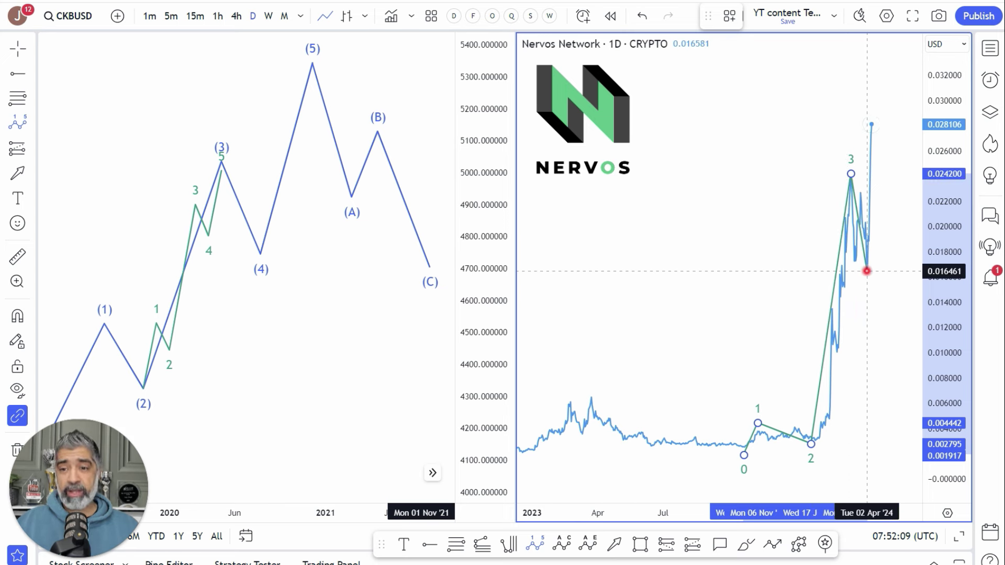
click(867, 271)
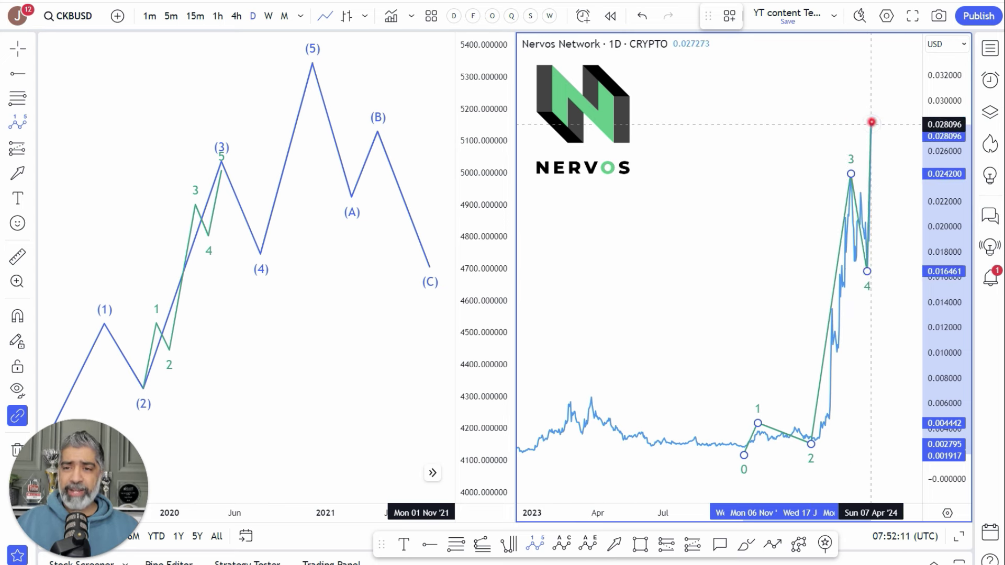
click(874, 110)
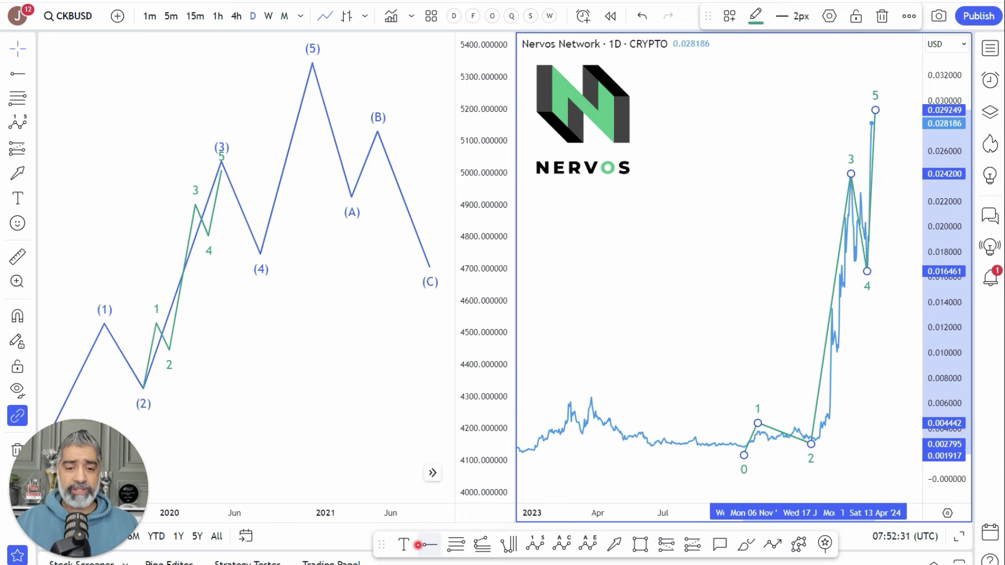
Add a '(1)' text label above the March 2023 high on the Nervos chart.
click(403, 545)
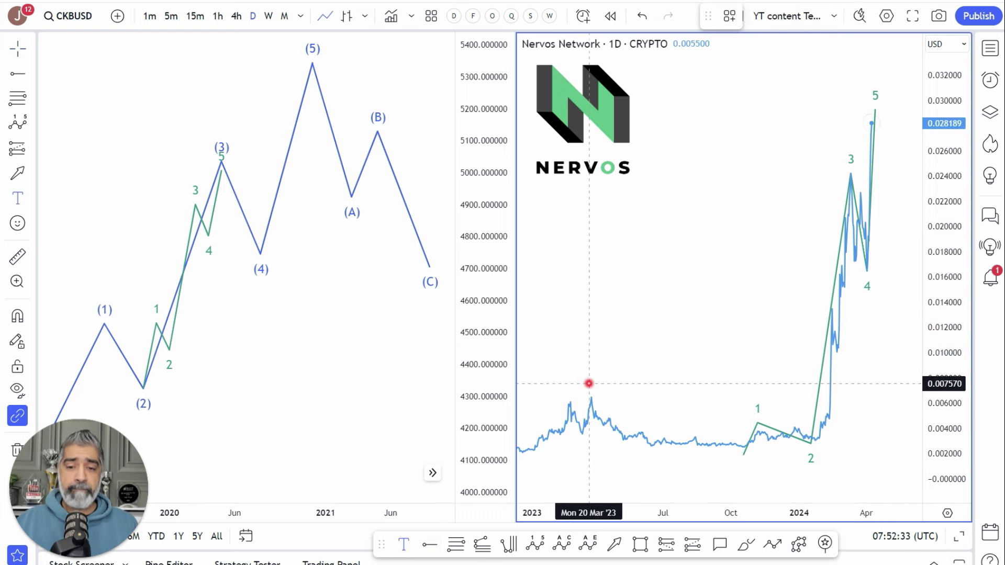
click(591, 390)
text((1)
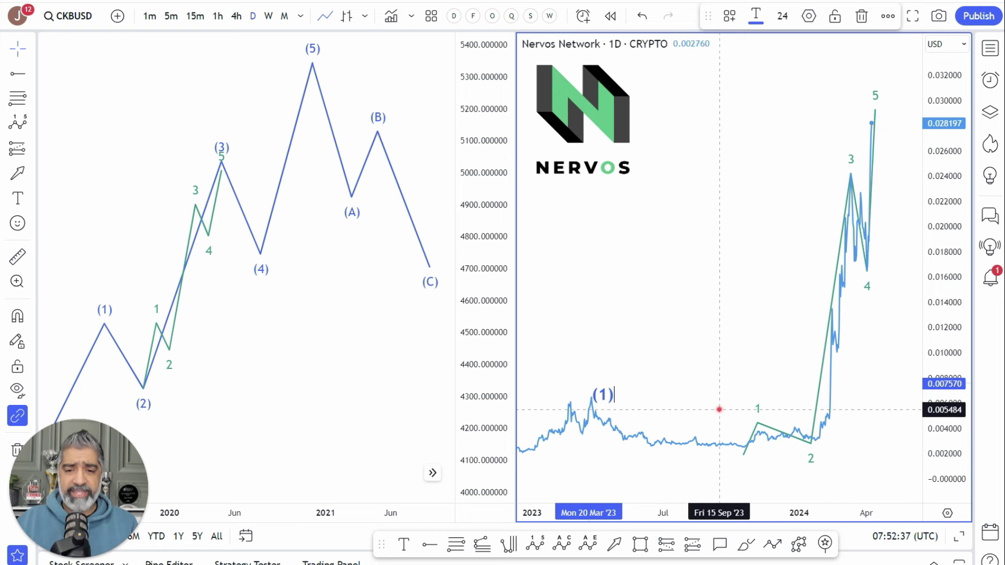
click(638, 404)
Copy the label to the late-2023 low and change it to '(2)'.
click(597, 385)
drag(597, 386, 744, 465)
double_click(743, 463)
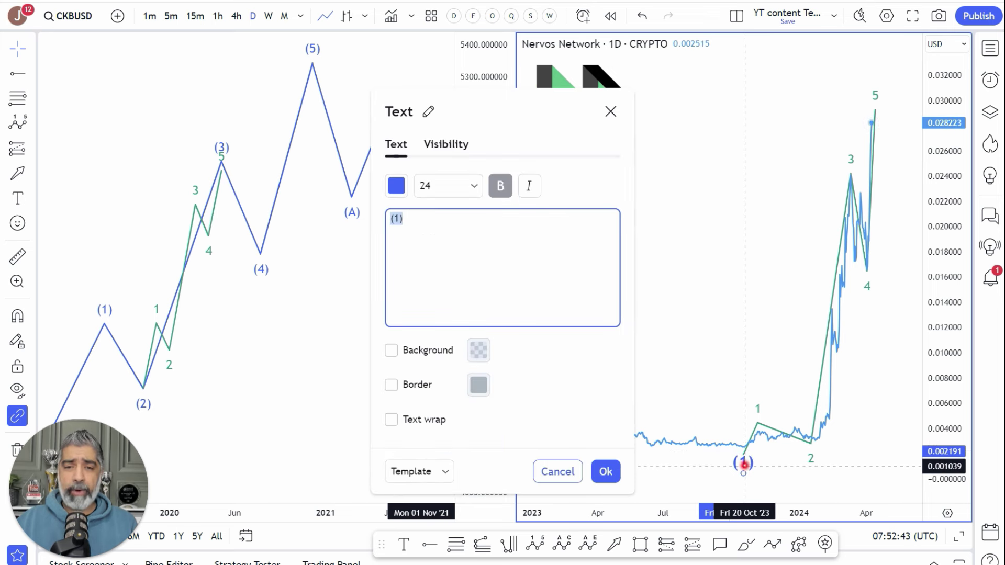
key(BackSpace)
text(2)
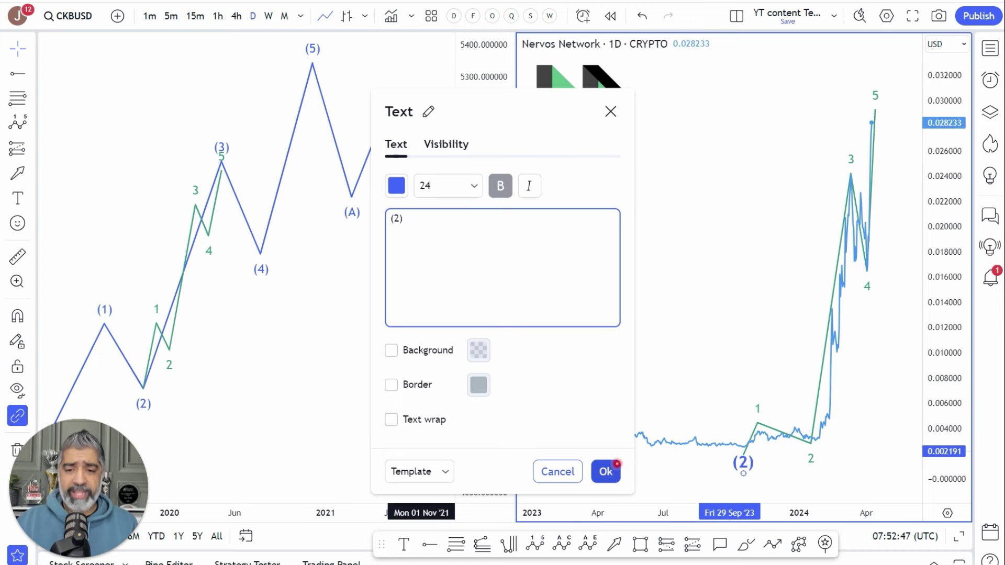
click(605, 472)
Place another label copy above wave 5 and change it to '(3)?'.
drag(591, 379, 878, 78)
double_click(875, 77)
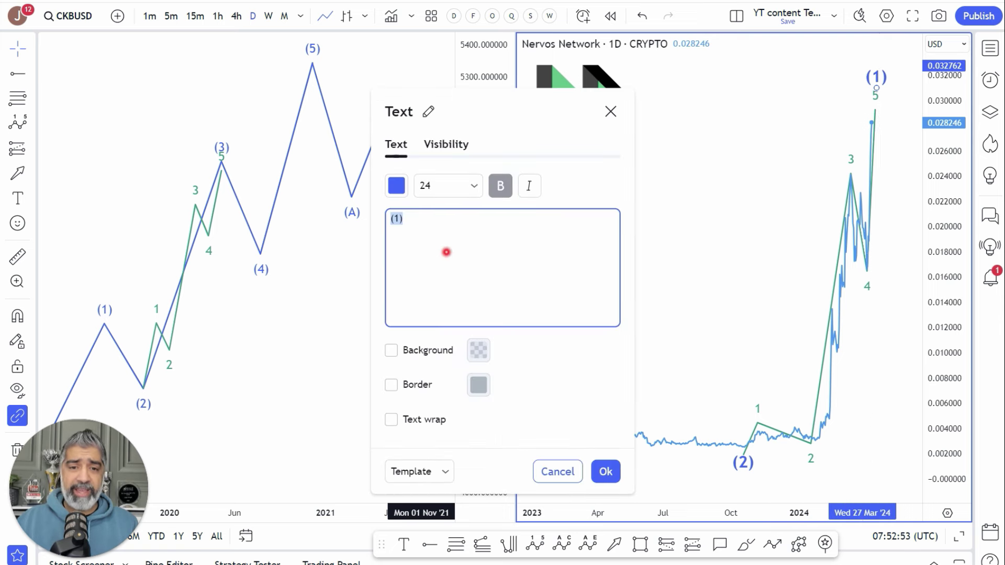
key(BackSpace)
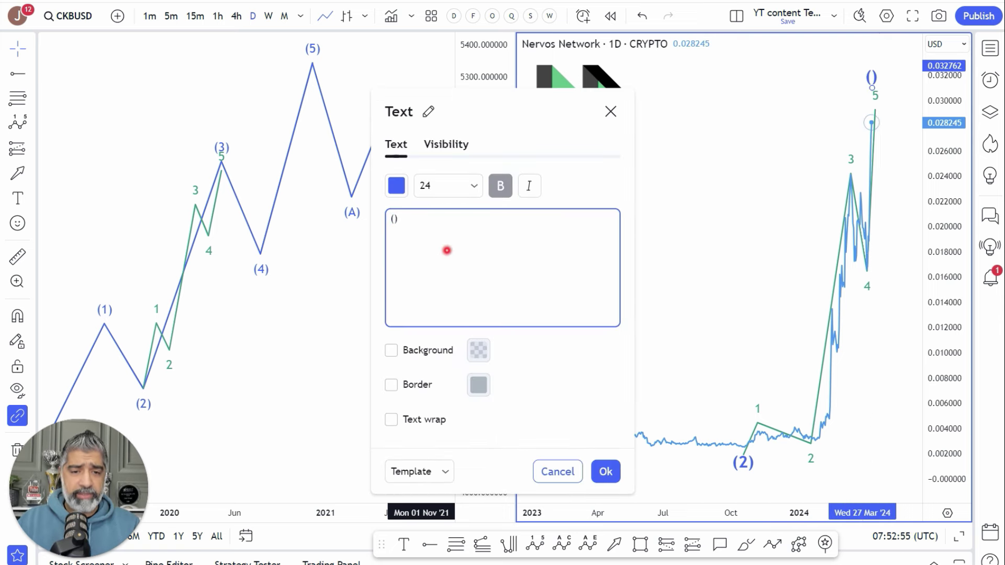
text(3)?)
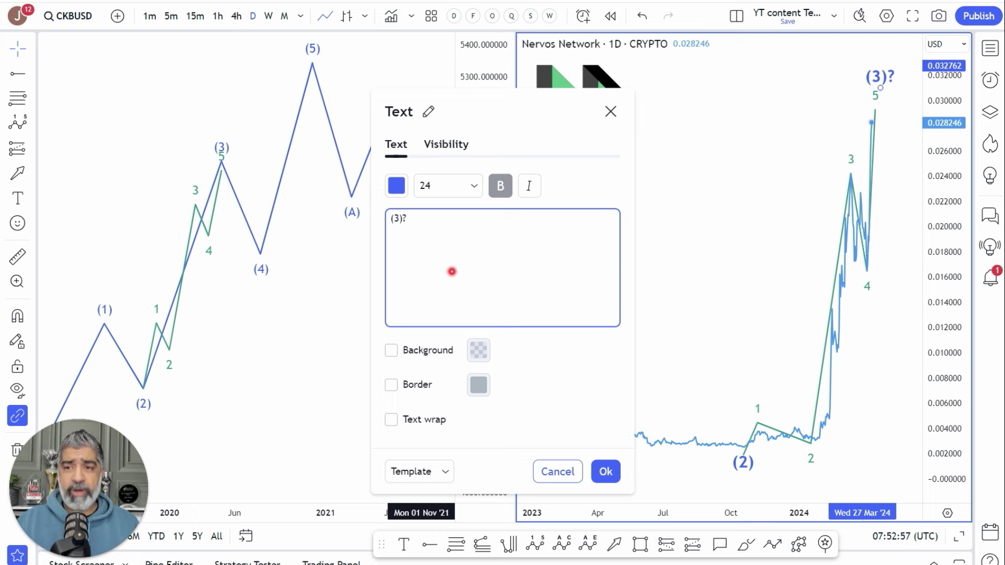
click(605, 472)
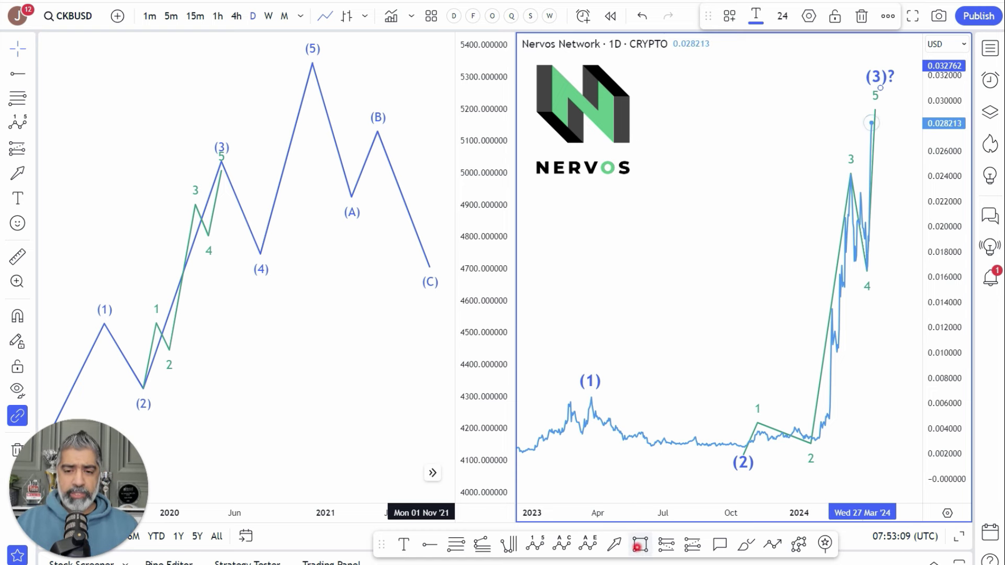
Box the theory chart's wave (3) peak in pink and remove the temporary red brush sketches.
click(640, 544)
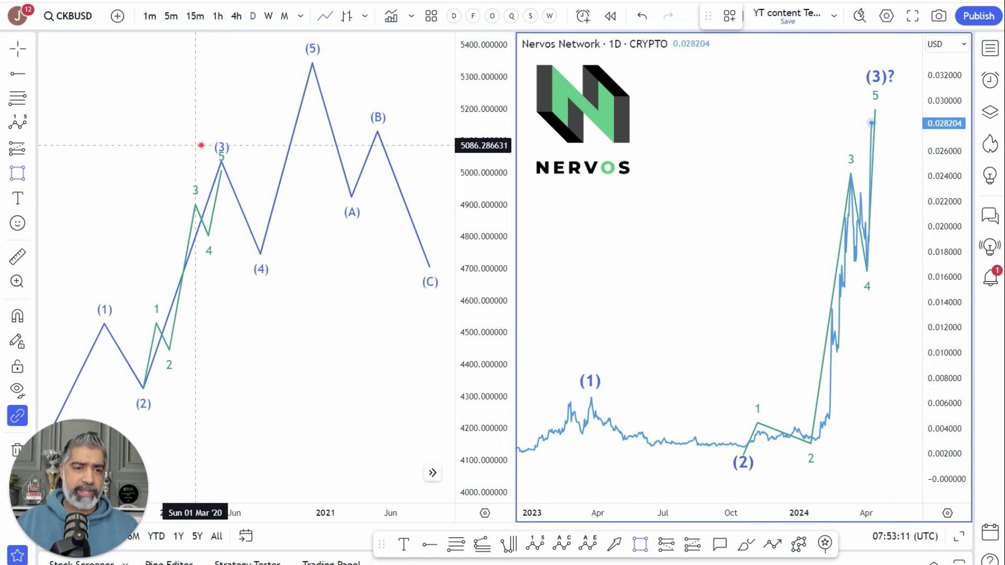
mouse_move(195, 145)
mouse_down()
mouse_move(210, 162)
mouse_move(246, 168)
mouse_up()
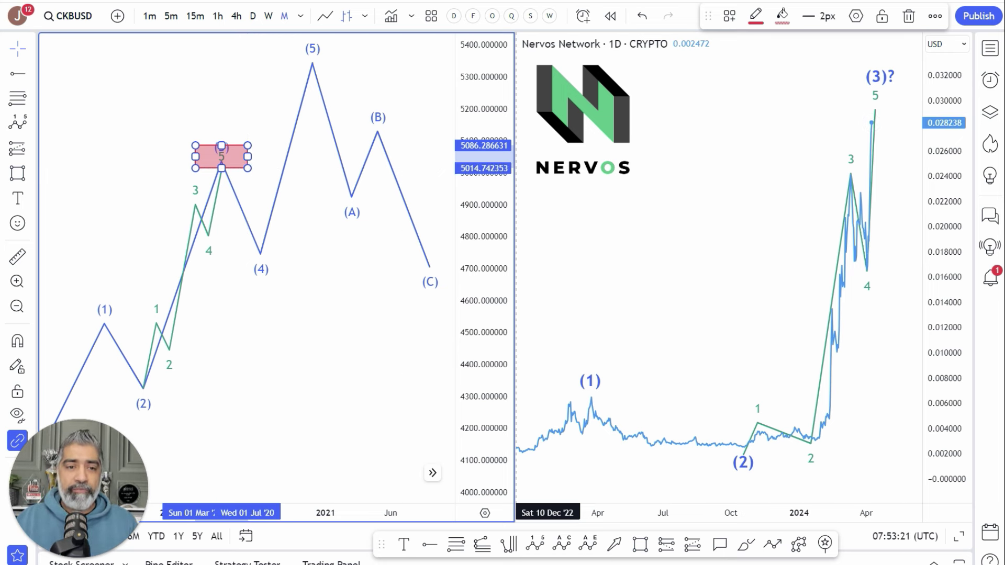
mouse_move(221, 169)
mouse_down()
mouse_move(223, 199)
mouse_move(258, 252)
mouse_up()
mouse_move(591, 403)
mouse_down()
mouse_move(680, 463)
mouse_move(732, 455)
mouse_move(595, 406)
mouse_up()
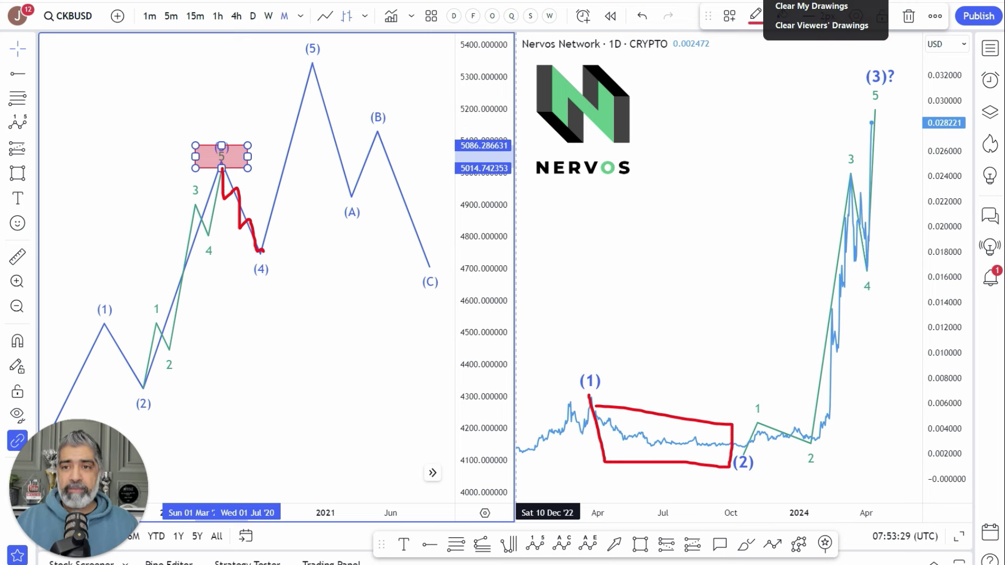
click(811, 6)
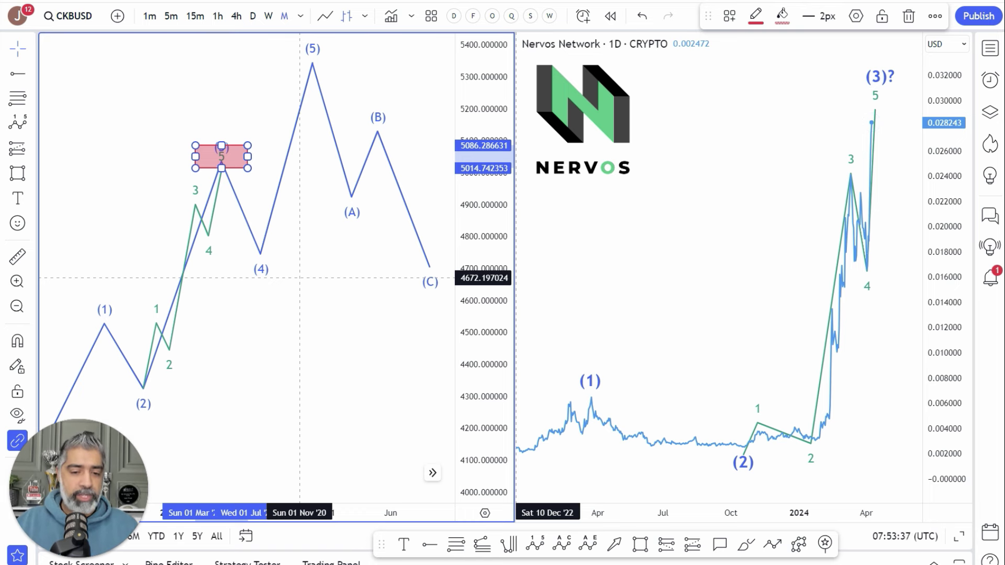
Draw a Fibonacci retracement from the wave (2) low to the (3) high on the theory chart.
key(alt+f)
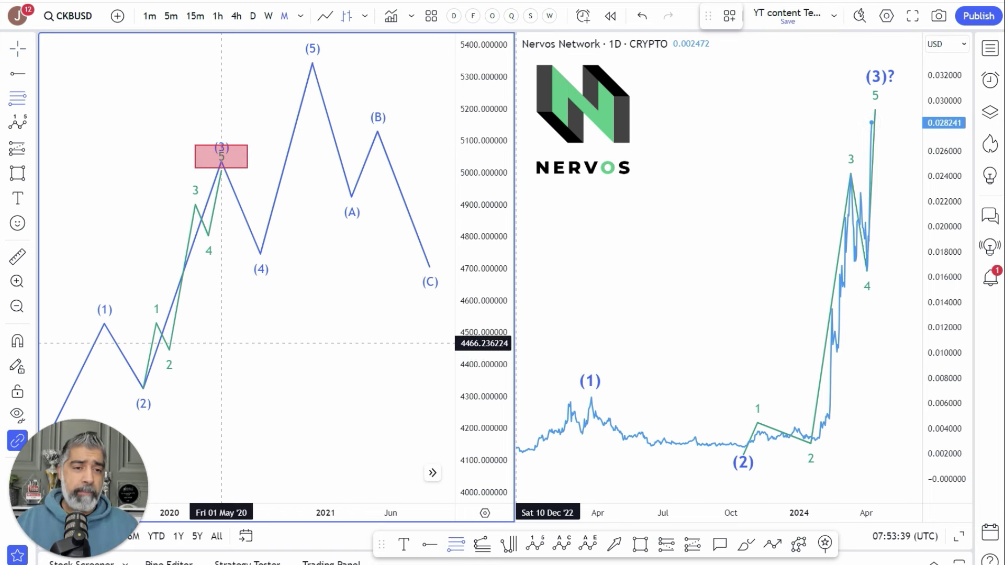
click(208, 387)
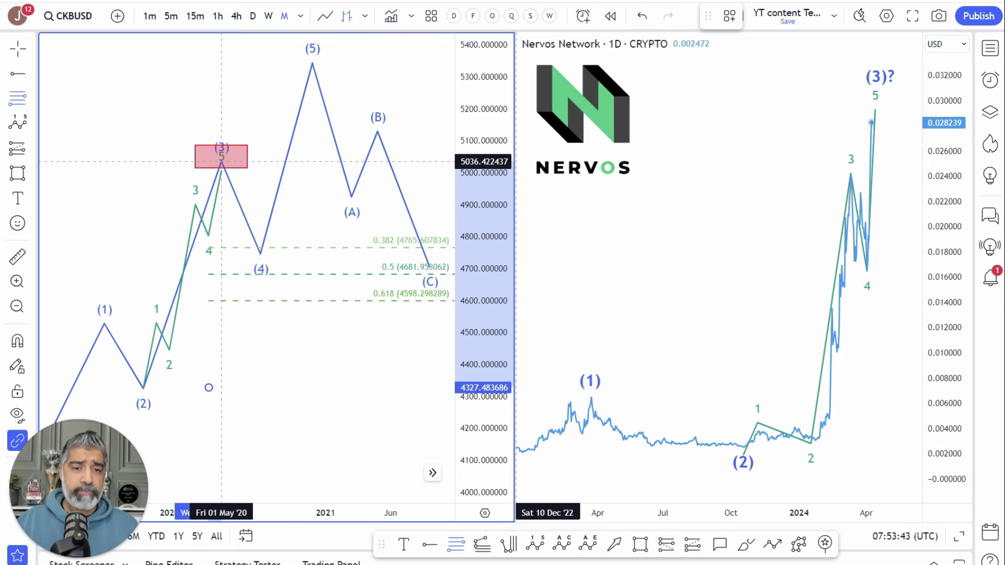
click(221, 161)
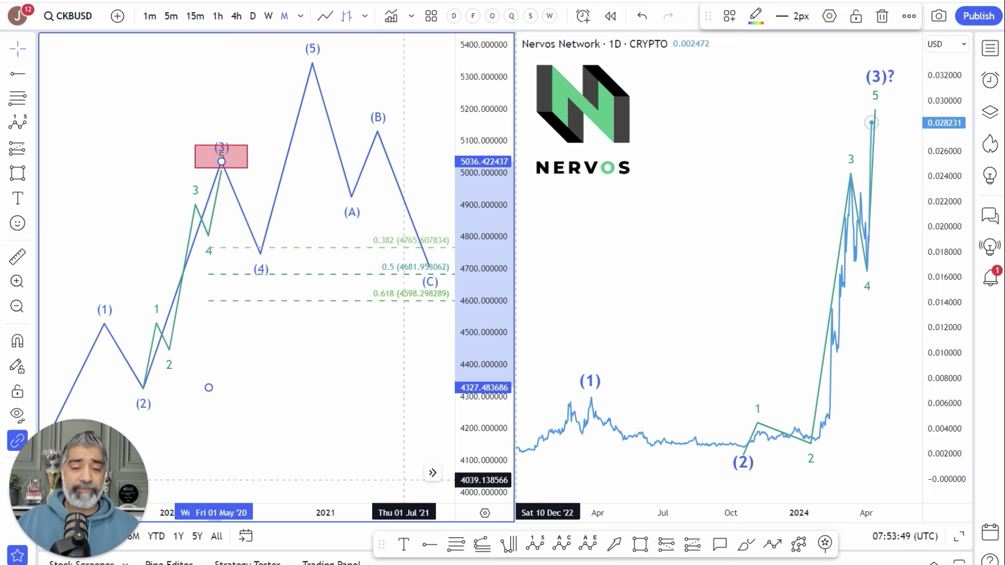
Add trend-based Fibonacci time lines from the wave (2) low to the (3) peak.
click(508, 544)
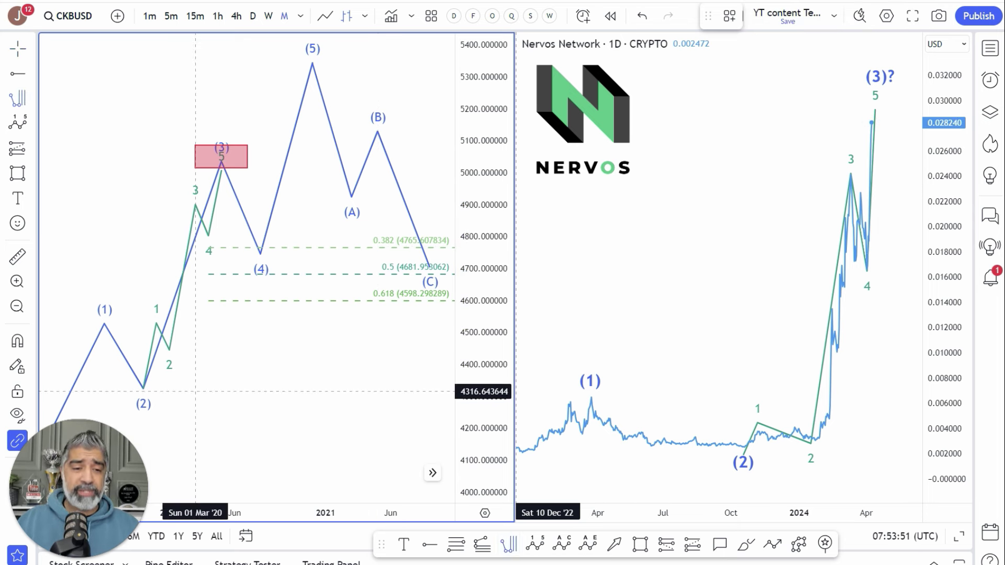
click(143, 380)
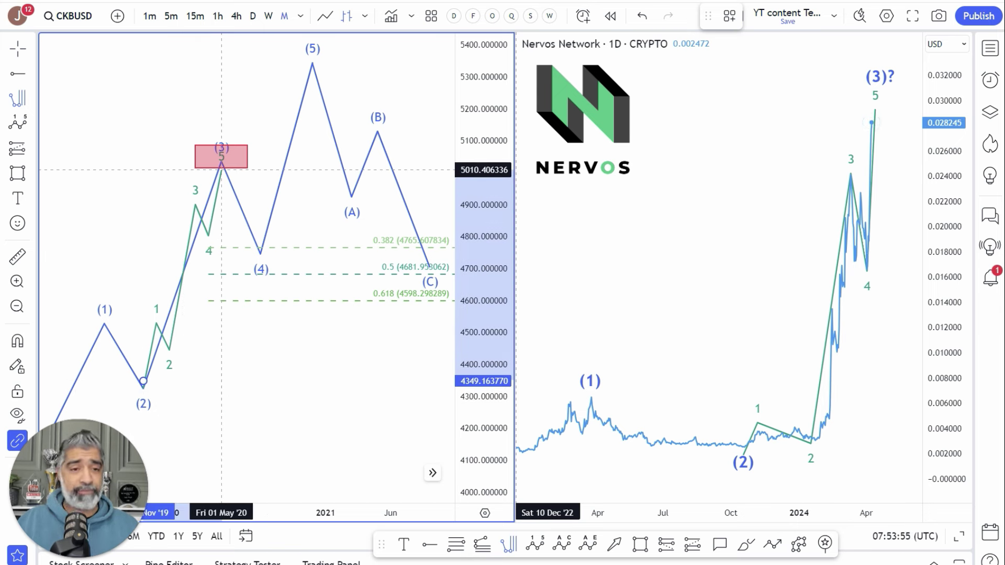
click(221, 169)
click(221, 170)
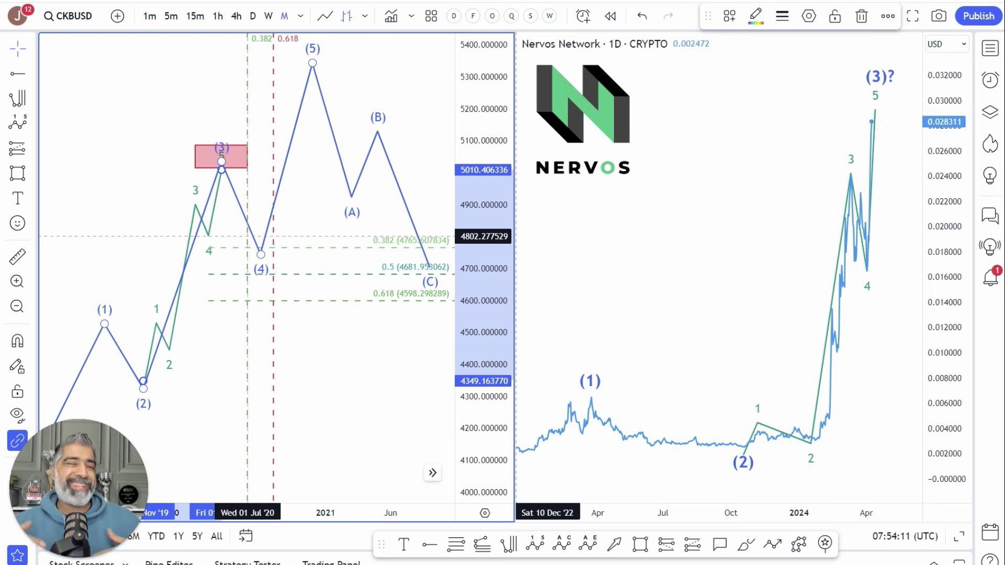
Draw a pink box over the (4) low between the 0.382 and 0.618 levels.
key(alt+shift+r)
drag(247, 246, 274, 302)
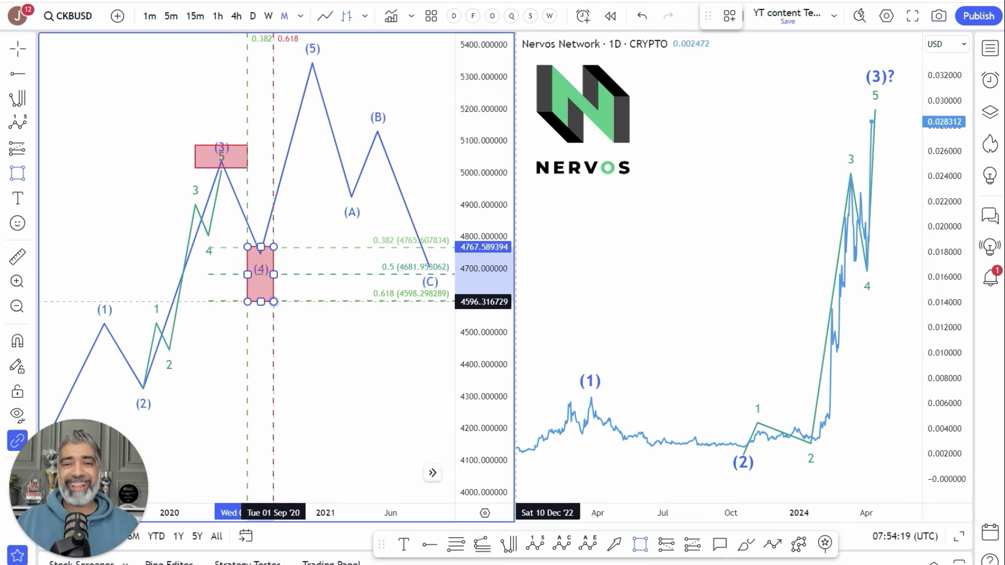
click(675, 300)
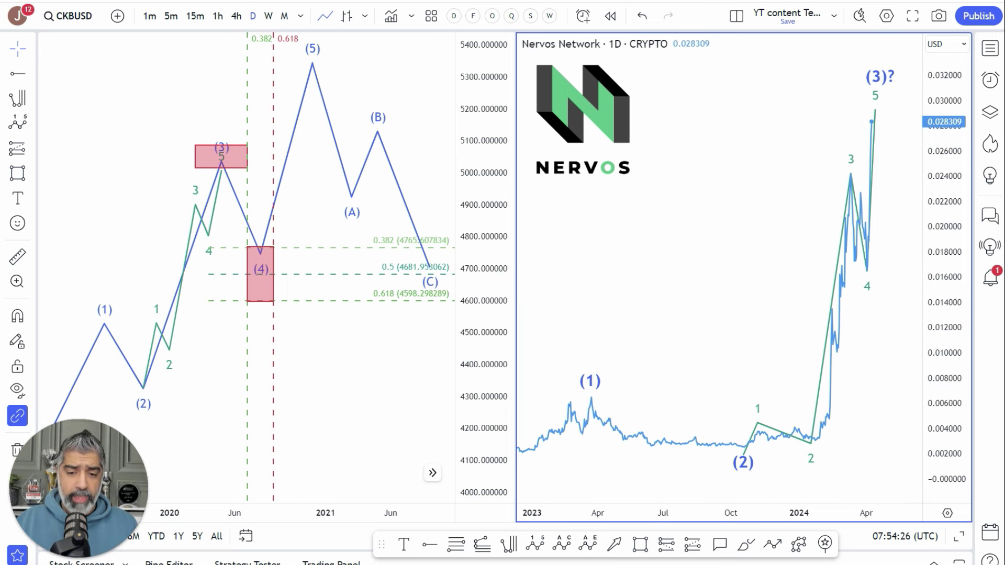
Draw a Fib retracement on Nervos from the (2) low to the wave 5 top (0.382 at 0.018514).
click(455, 544)
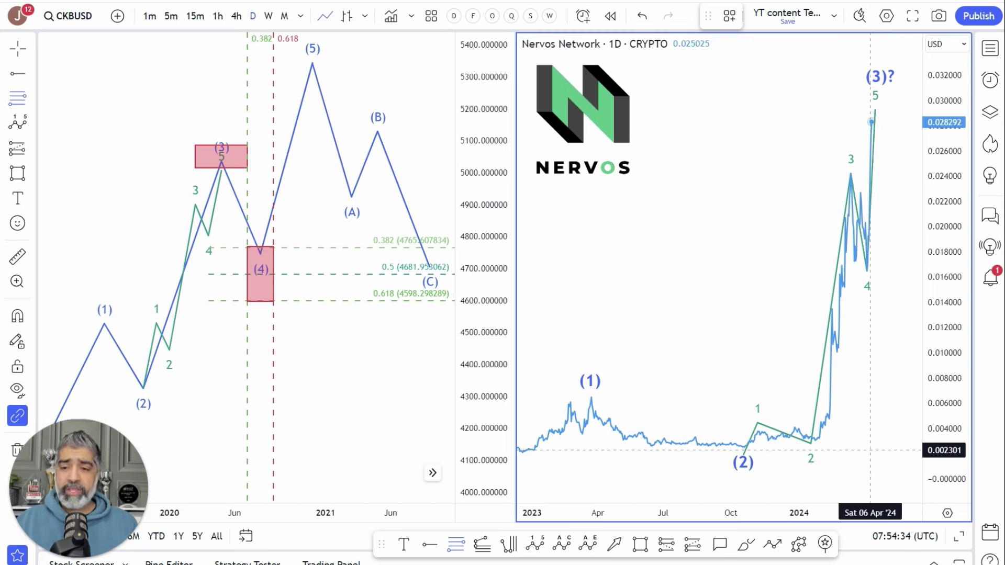
click(871, 450)
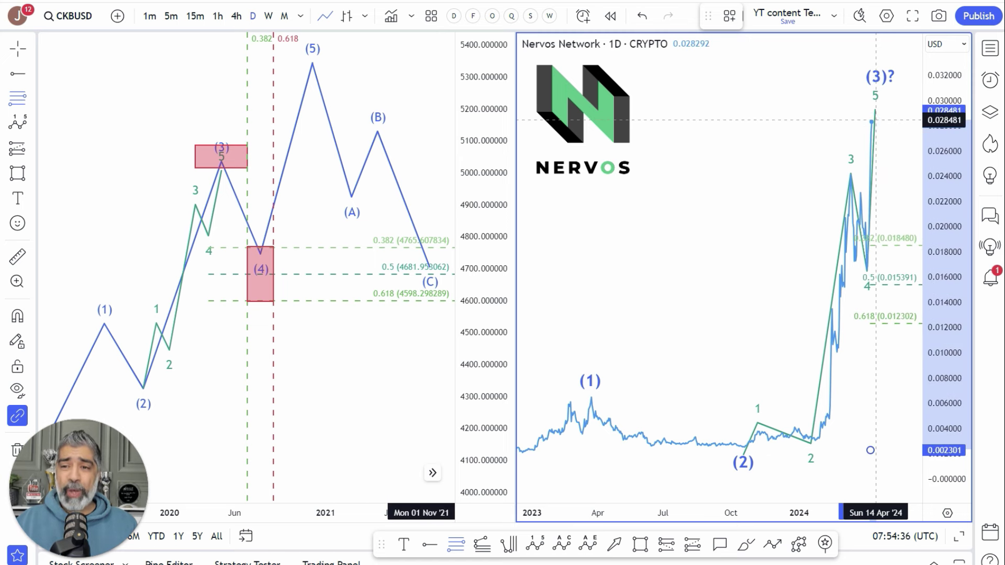
click(871, 120)
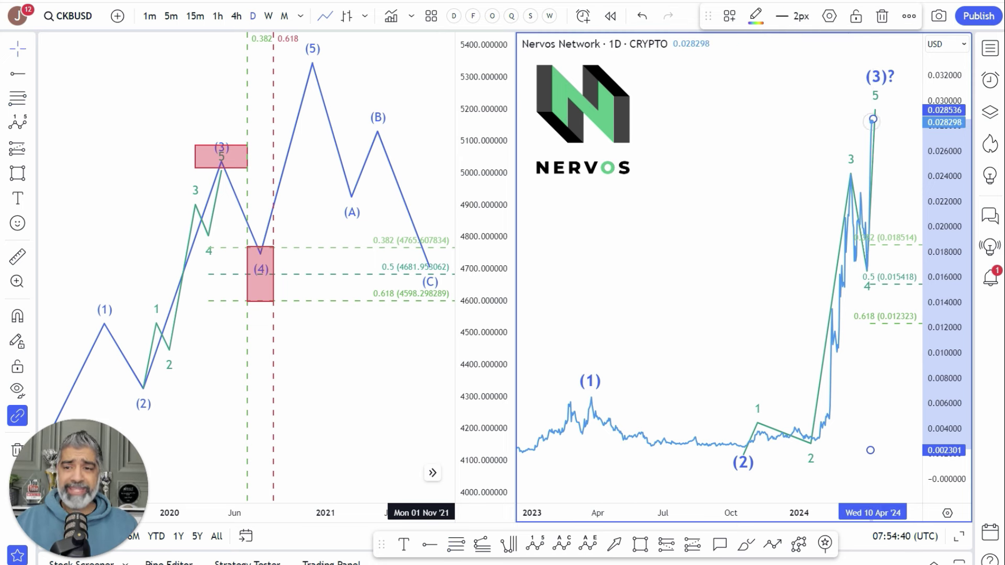
Sketch red notes on the 0.382 level and the theory chart's (3)–(4) drop, then clear them.
drag(827, 244, 909, 244)
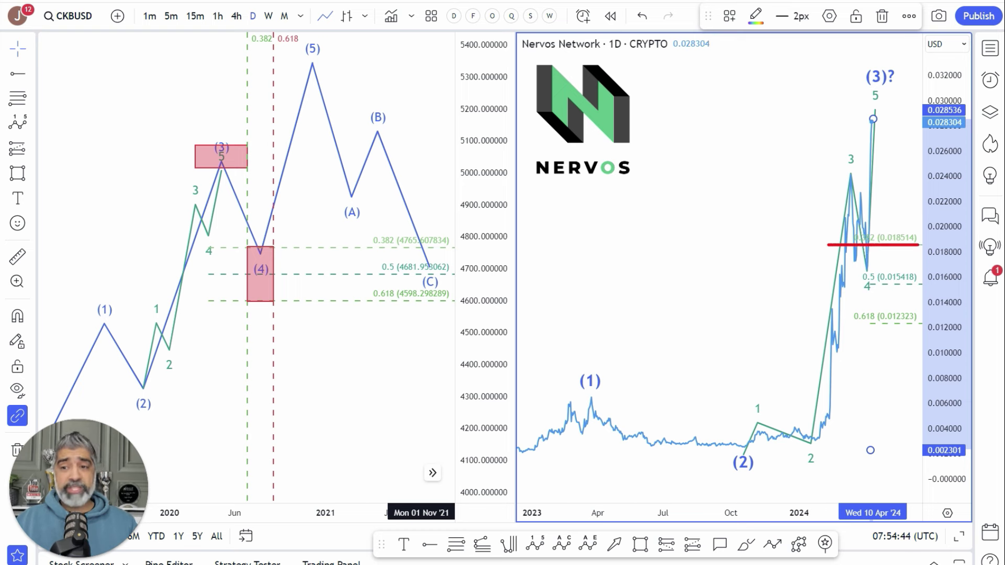
mouse_move(918, 229)
mouse_down()
mouse_move(866, 240)
mouse_move(904, 258)
mouse_move(921, 228)
mouse_up()
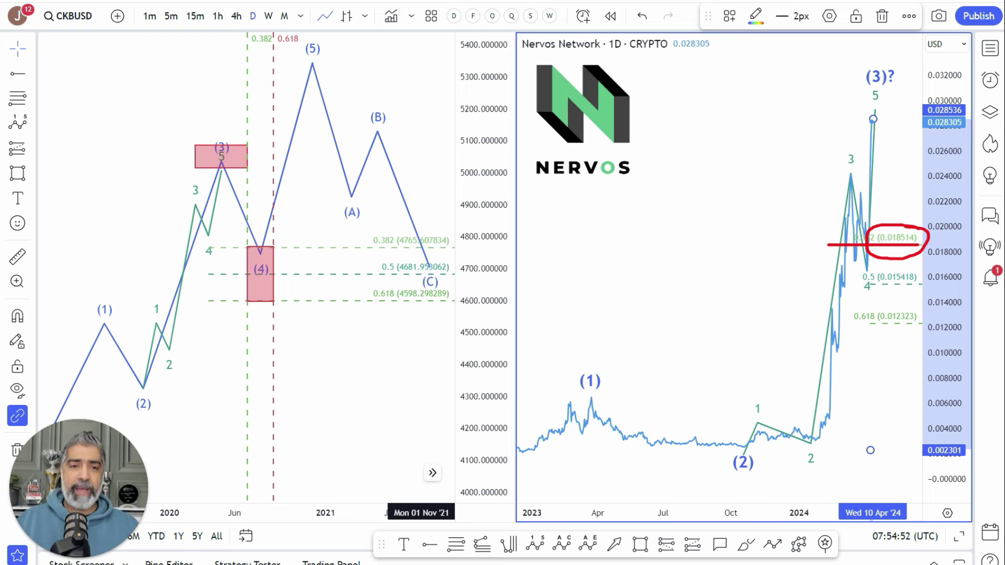
mouse_move(218, 158)
mouse_down()
mouse_move(255, 247)
mouse_move(269, 236)
mouse_move(262, 257)
mouse_move(237, 233)
mouse_up()
mouse_move(174, 201)
mouse_down()
mouse_move(205, 202)
mouse_move(225, 238)
mouse_move(173, 240)
mouse_move(175, 203)
mouse_up()
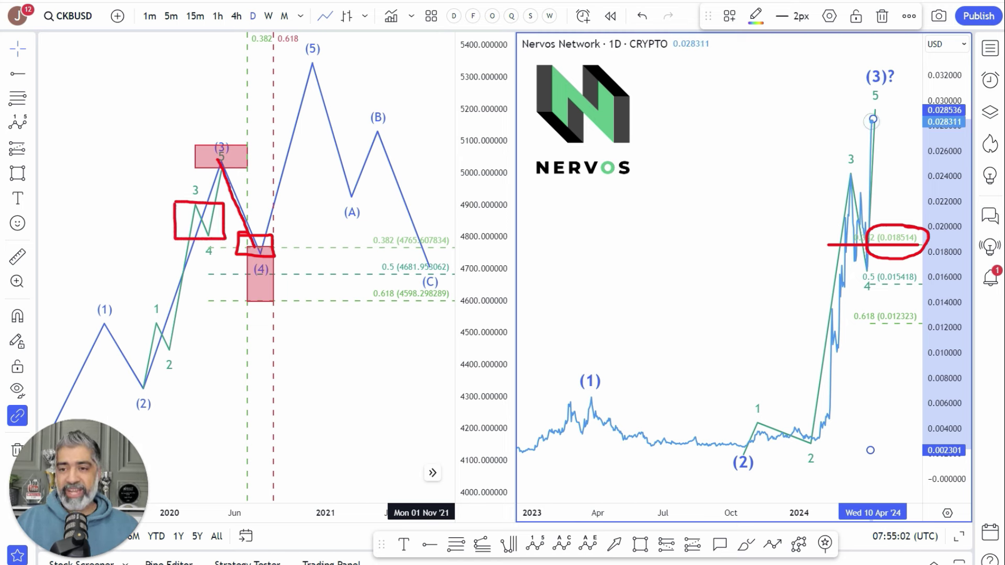
key(Escape)
Place Fib time lines from the Nervos (2) low to the wave 5 top, with 0.382–0.618 near July 2024.
click(508, 544)
click(745, 447)
click(870, 121)
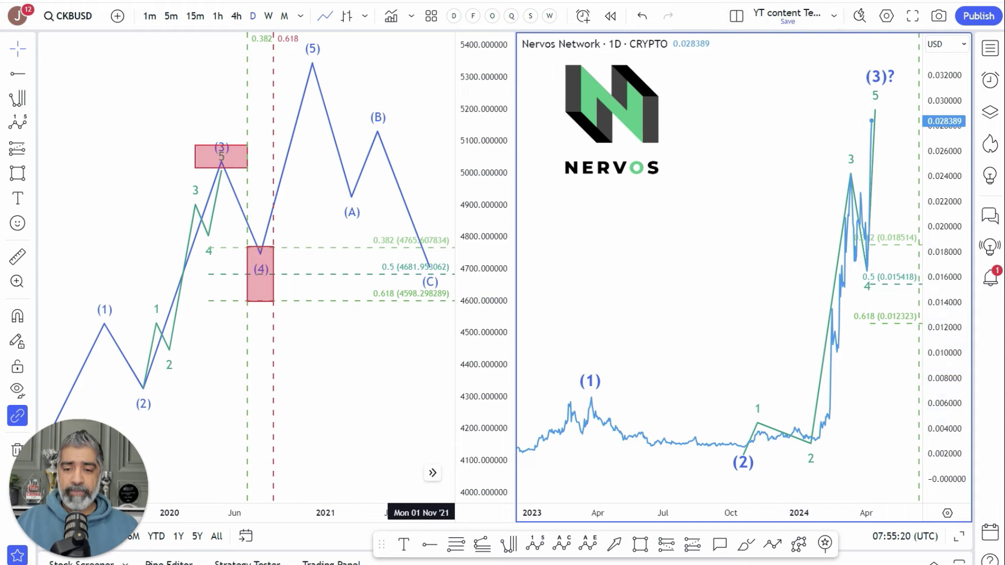
scroll(726, 315, down, 3)
drag(726, 315, 711, 314)
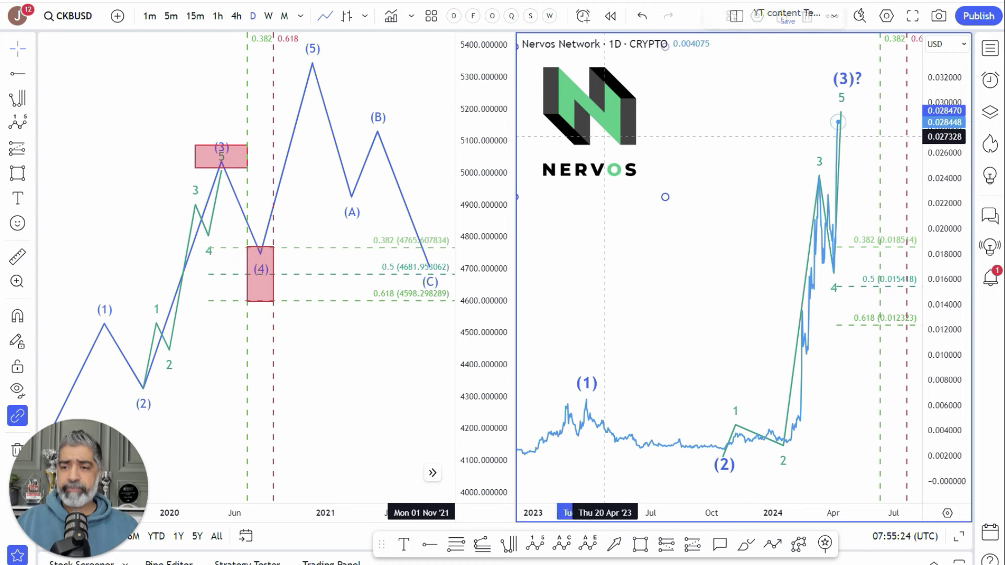
Draw a pink box on the Nervos chart from the 0.618 level (~0.0123) up to 0.382 (~0.0185).
click(640, 544)
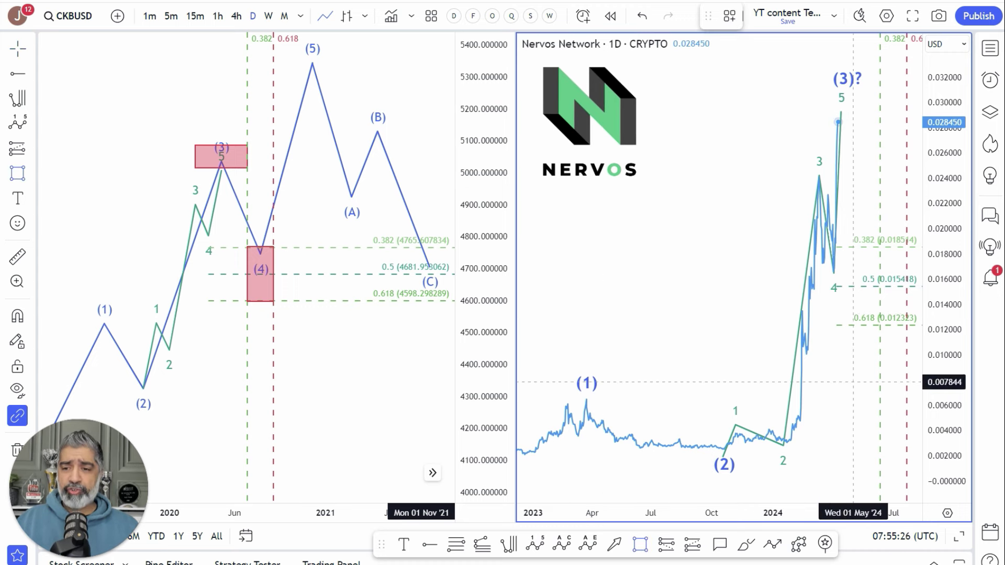
drag(907, 325, 879, 248)
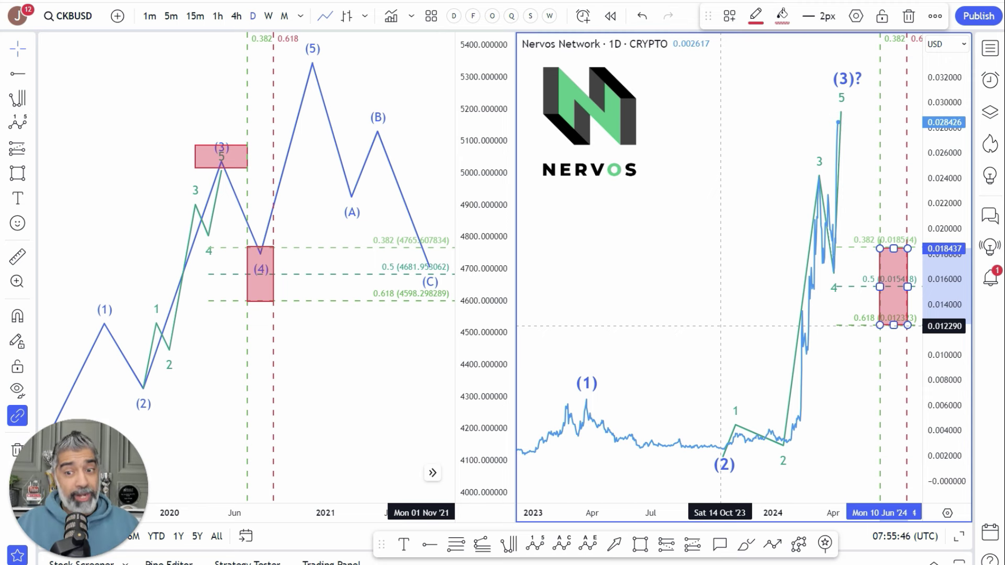
mouse_move(510, 1)
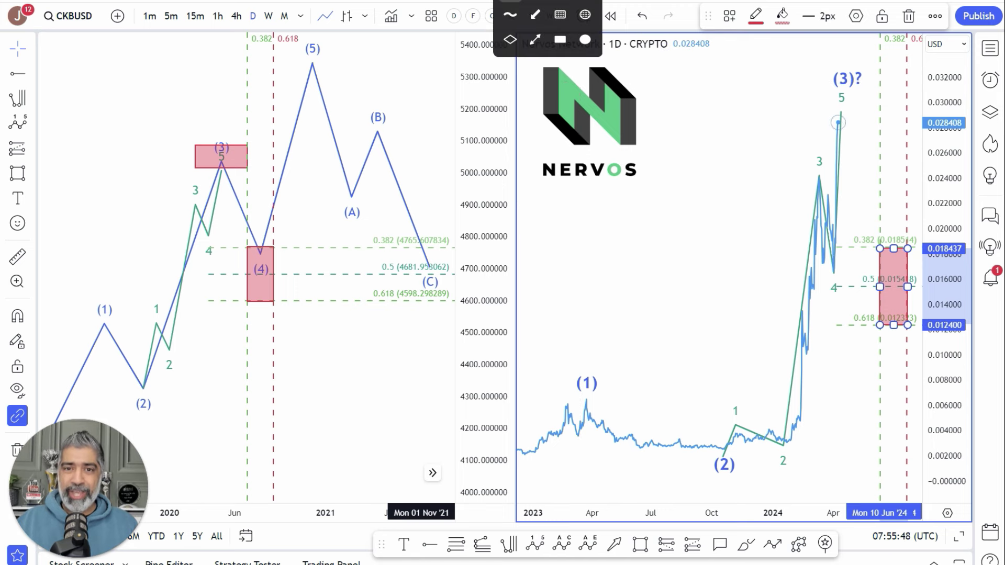
mouse_move(701, 447)
mouse_down()
mouse_move(790, 449)
mouse_move(800, 209)
mouse_move(823, 99)
mouse_move(824, 111)
mouse_up()
drag(760, 112, 900, 110)
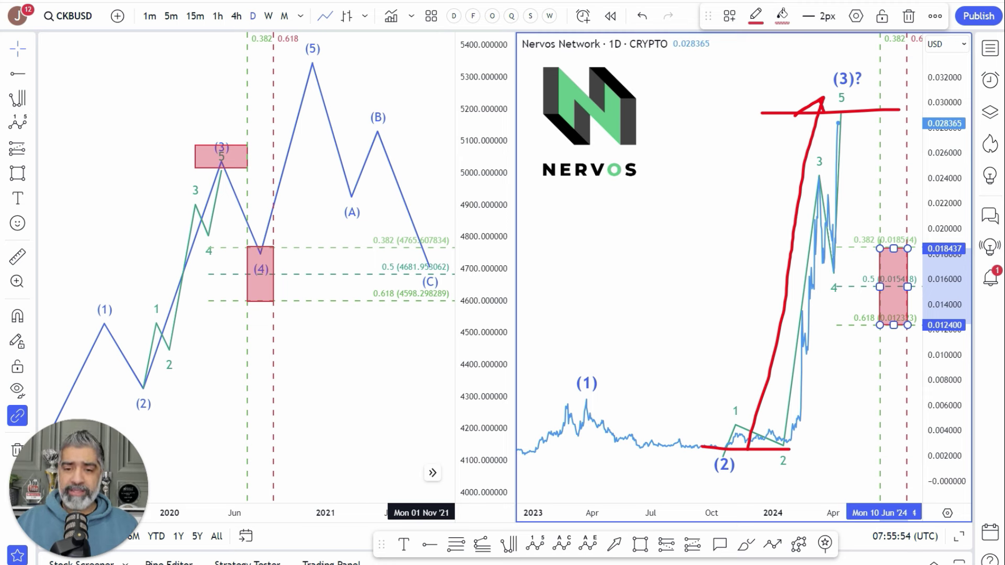
mouse_move(579, 425)
mouse_down()
mouse_move(700, 426)
mouse_move(655, 443)
mouse_up()
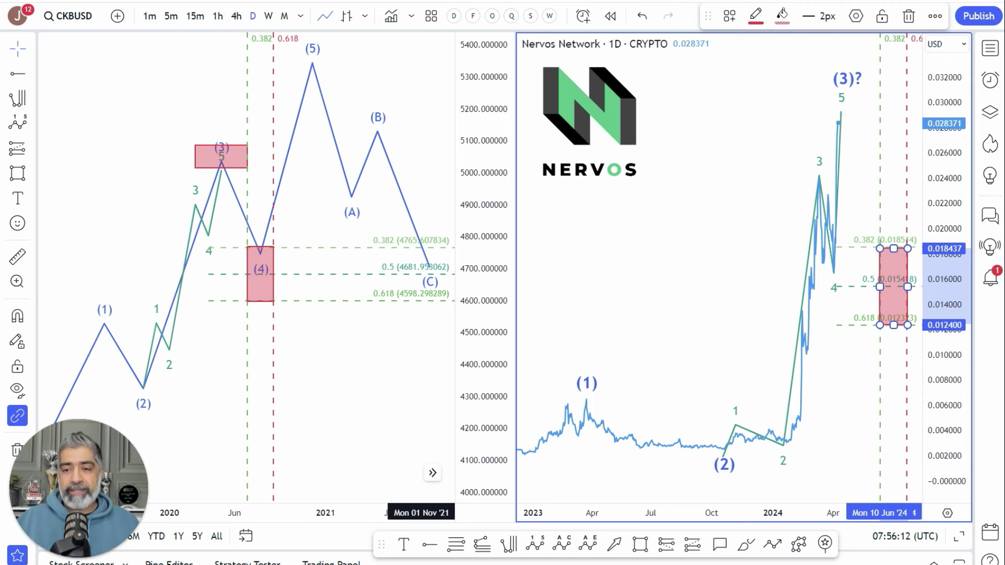
mouse_move(801, 171)
mouse_down()
mouse_move(863, 169)
mouse_move(863, 121)
mouse_move(803, 120)
mouse_move(799, 163)
mouse_up()
mouse_move(838, 263)
mouse_down()
mouse_move(840, 125)
mouse_move(851, 135)
mouse_up()
mouse_move(787, 439)
mouse_down()
mouse_move(816, 220)
mouse_move(833, 196)
mouse_up()
drag(845, 137, 904, 266)
drag(899, 225, 859, 281)
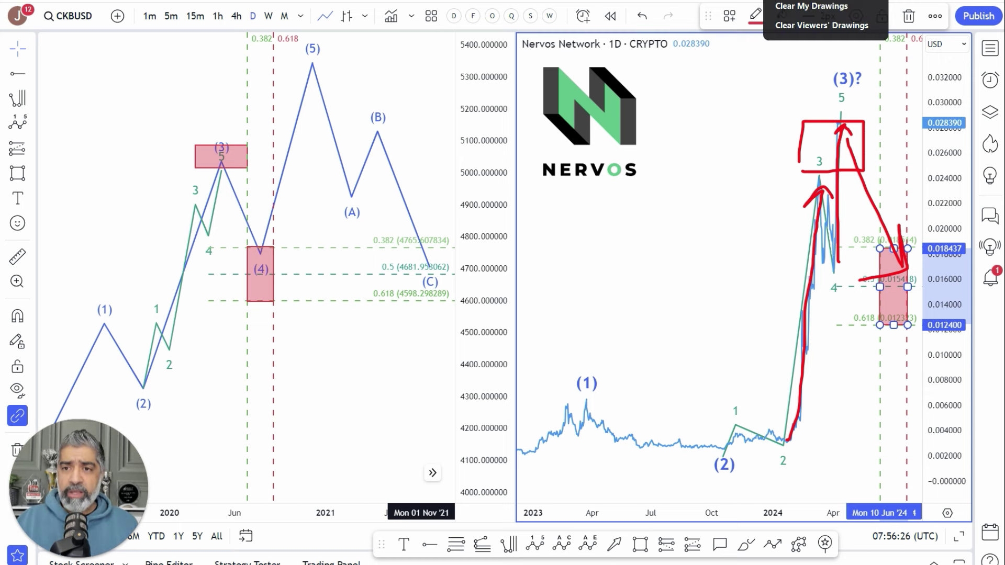
click(816, 9)
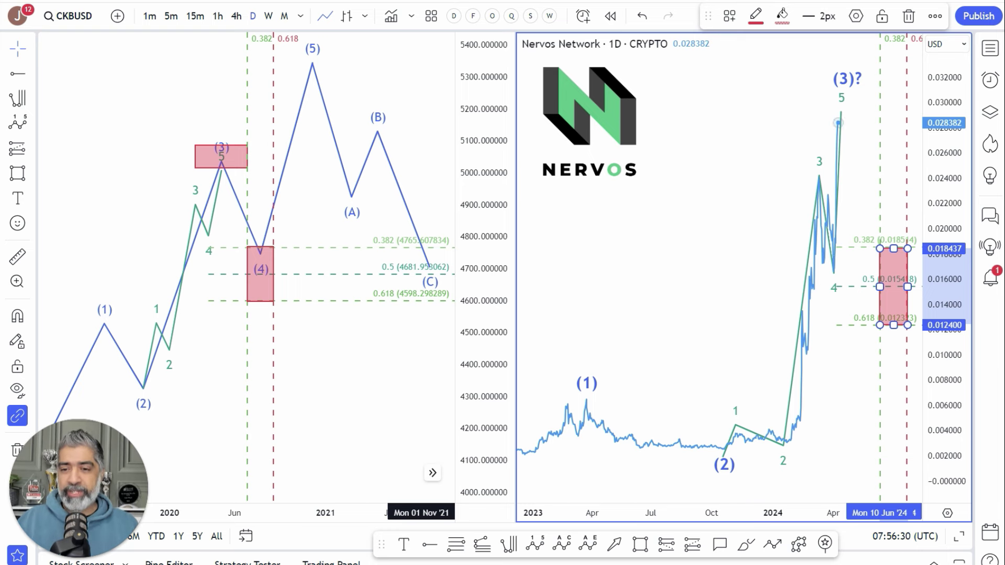
Zoom in on the Nervos chart's recent 1–5 rally and deselect the pink zone.
scroll(716, 272, up, 3)
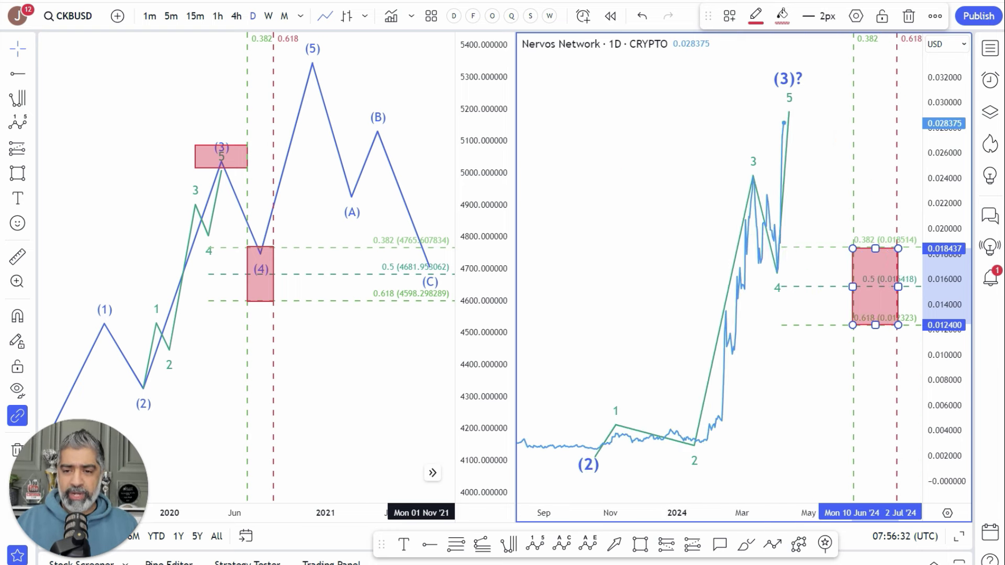
scroll(738, 272, up, 3)
key(Escape)
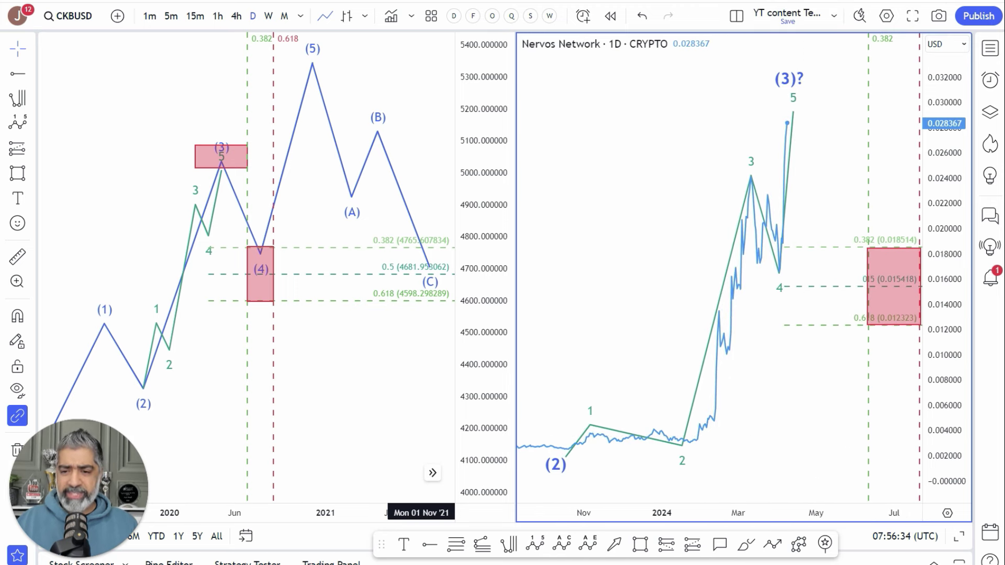
scroll(769, 467, up, 4)
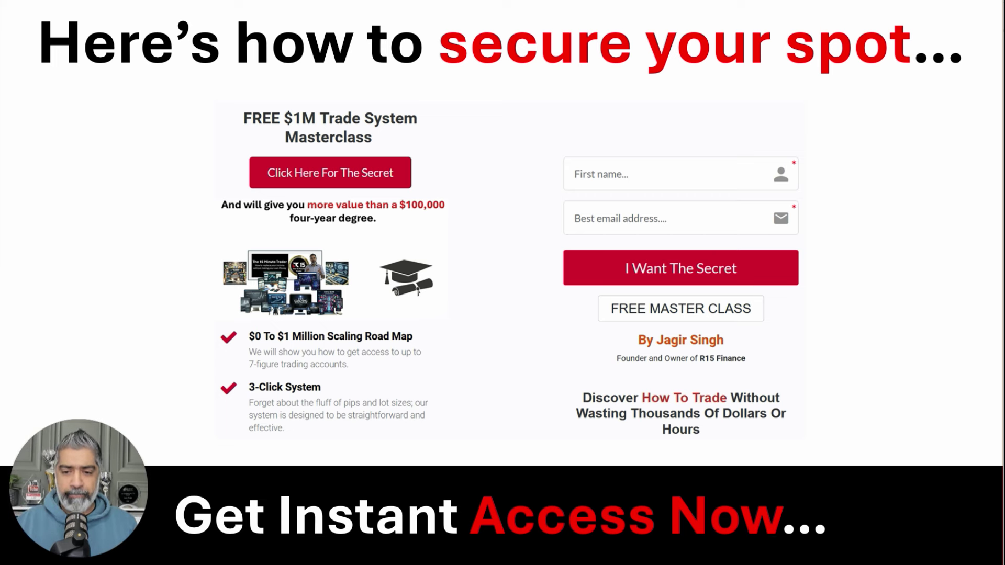
Switch from the masterclass promo slide back to the TradingView charts with Alt+Tab.
key(alt+Tab)
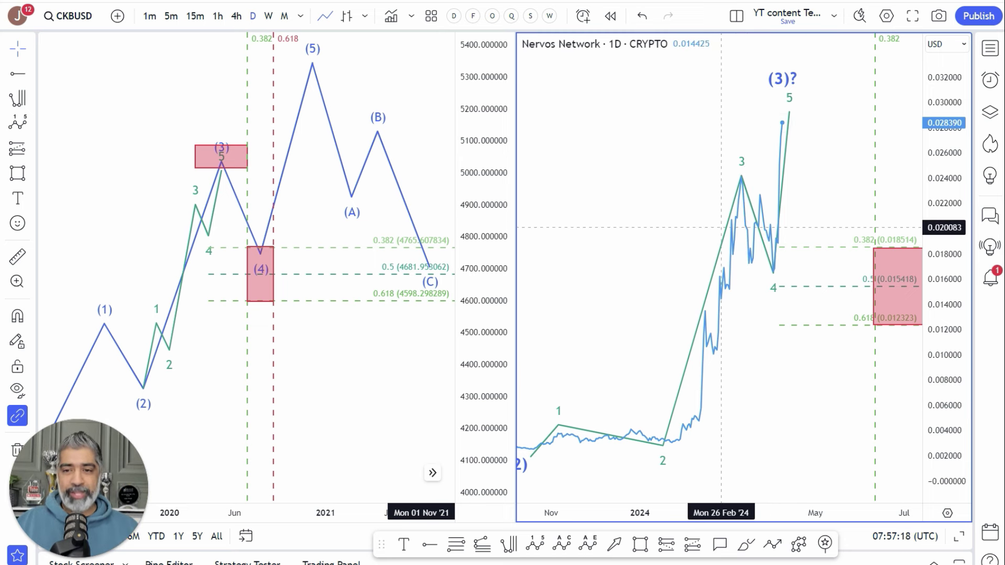
click(738, 161)
double_click(739, 161)
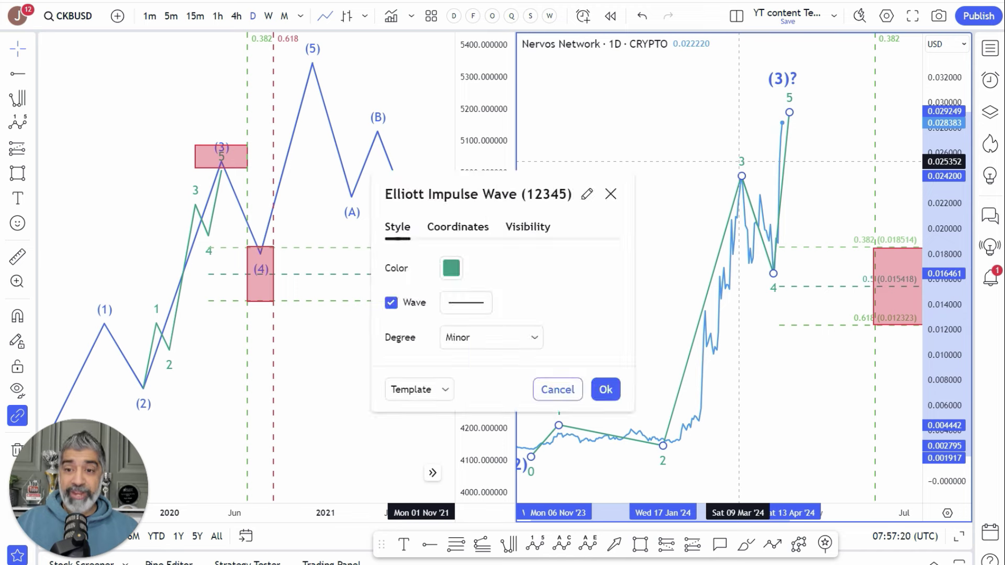
click(391, 302)
click(606, 389)
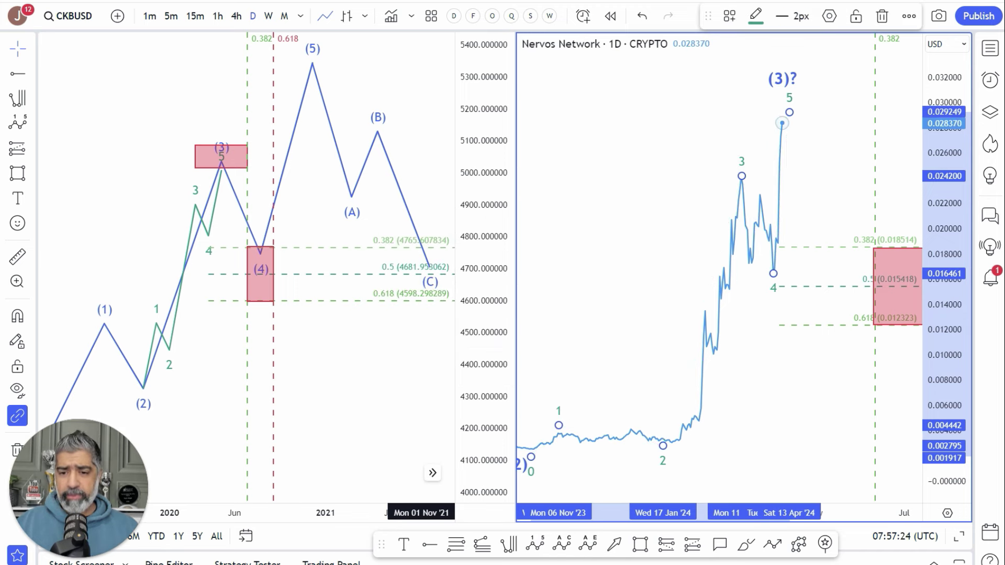
scroll(738, 451, up, 2)
click(740, 450)
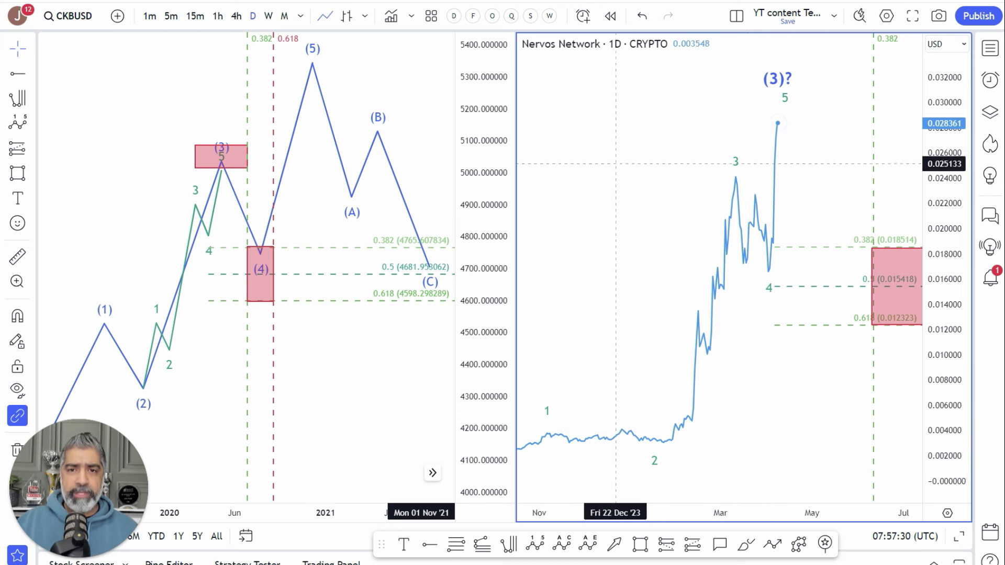
mouse_move(511, 2)
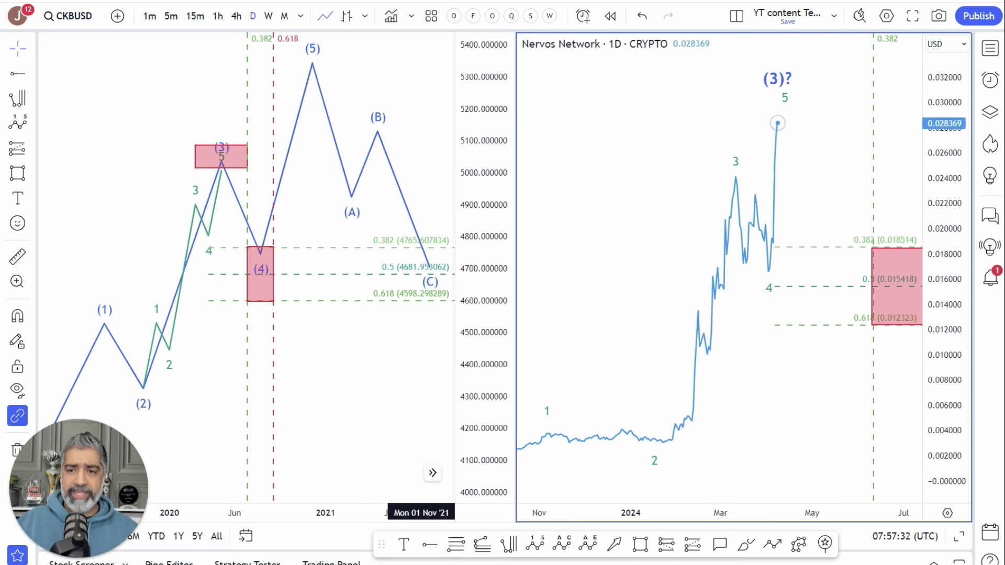
mouse_move(737, 174)
mouse_down()
mouse_move(729, 184)
mouse_move(737, 176)
mouse_move(720, 166)
mouse_move(735, 147)
mouse_up()
mouse_move(775, 266)
mouse_down()
mouse_move(778, 277)
mouse_move(774, 266)
mouse_up()
drag(717, 171, 821, 175)
drag(799, 101, 787, 112)
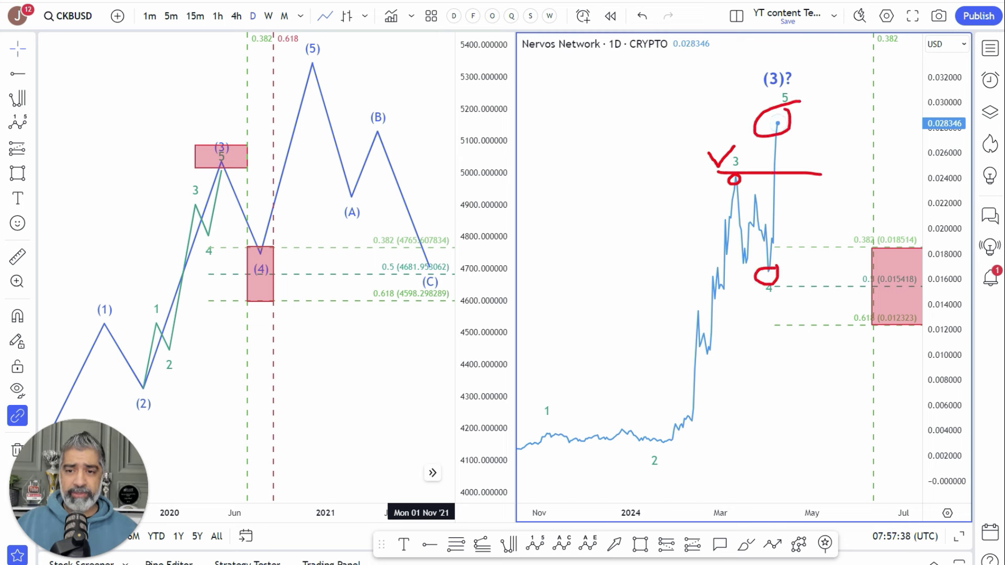
drag(746, 144, 745, 171)
drag(646, 152, 696, 133)
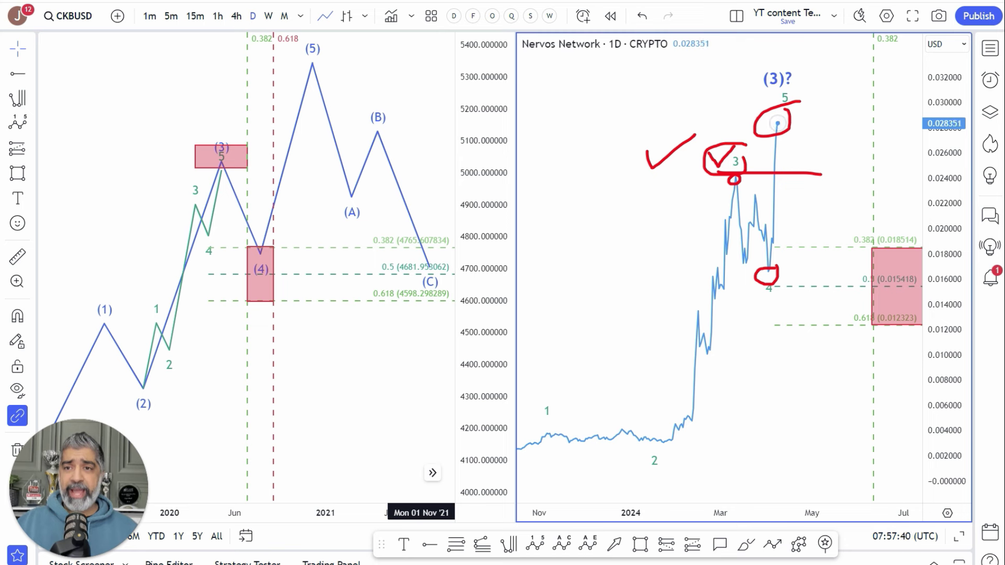
click(816, 7)
mouse_move(715, 176)
mouse_down()
mouse_move(747, 176)
mouse_move(713, 176)
mouse_up()
drag(777, 122, 812, 191)
drag(748, 177, 843, 178)
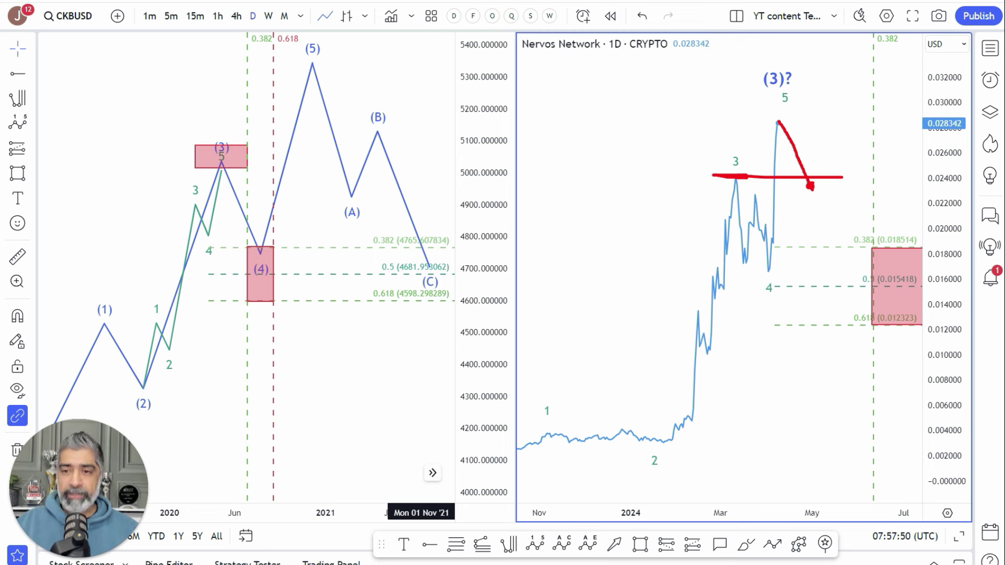
drag(747, 120, 824, 116)
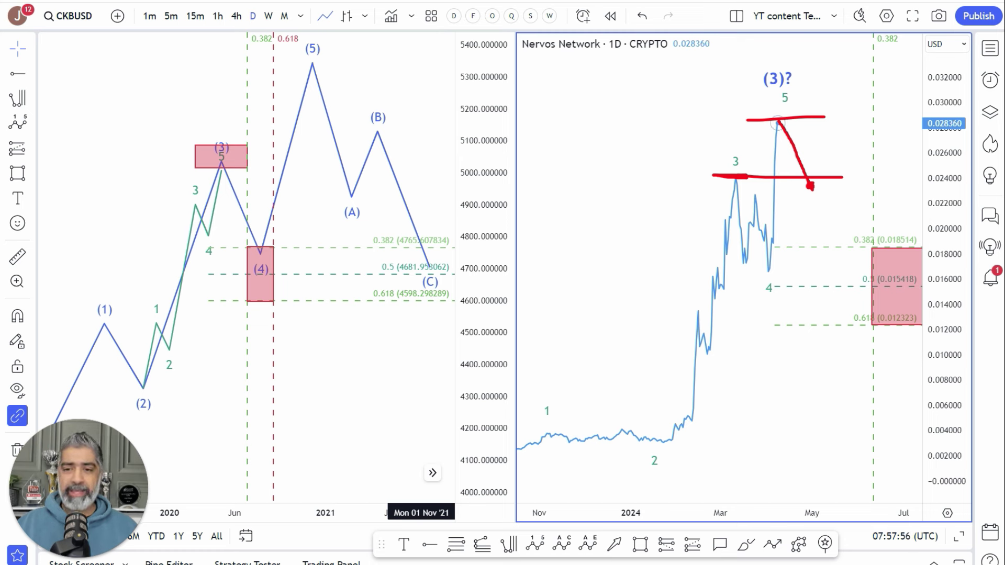
mouse_move(738, 275)
mouse_down()
mouse_move(803, 273)
mouse_move(759, 272)
mouse_move(767, 279)
mouse_move(773, 267)
mouse_up()
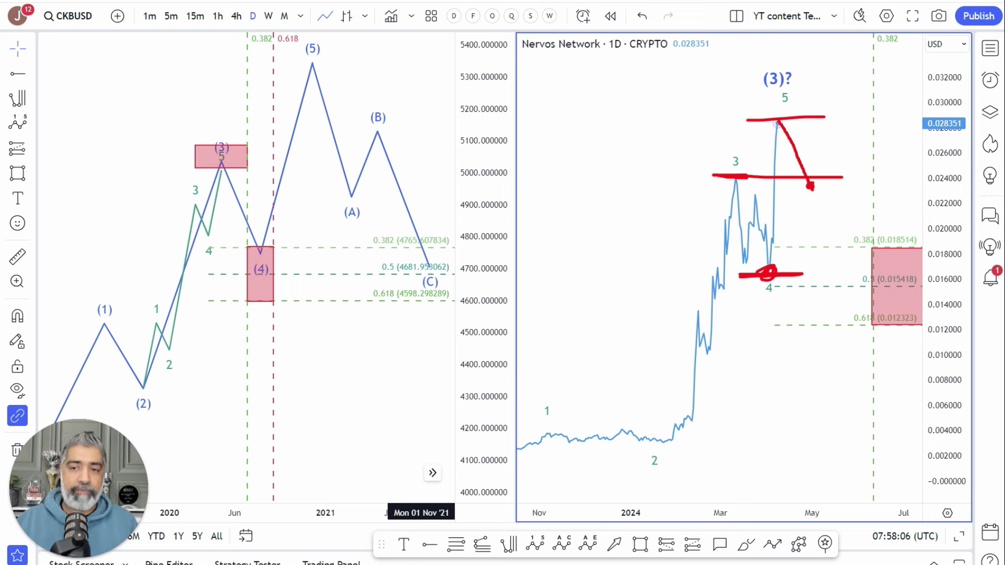
mouse_move(811, 189)
mouse_down()
mouse_move(850, 151)
mouse_move(869, 227)
mouse_move(883, 202)
mouse_move(846, 221)
mouse_up()
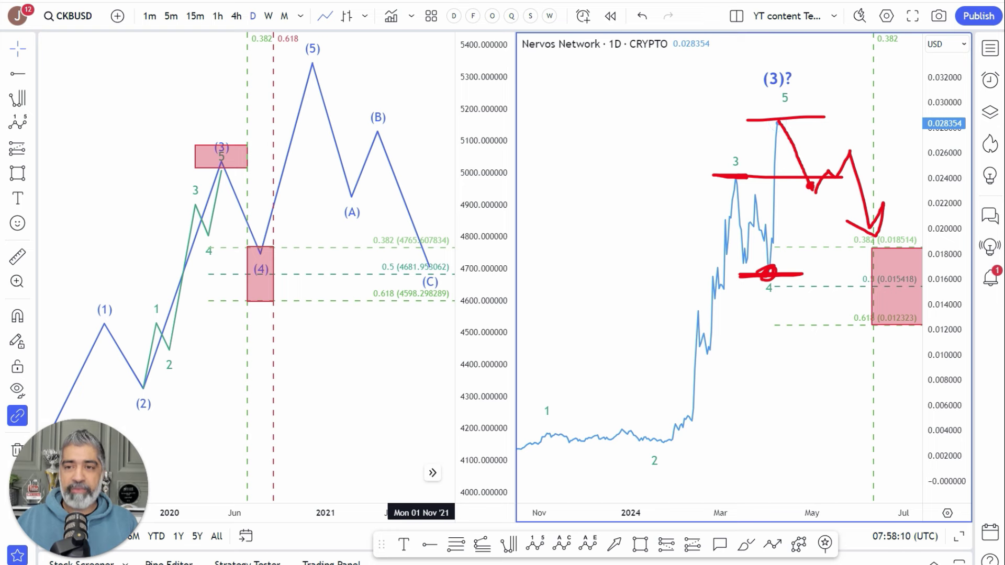
Clear old sketches, then draw a red line at the wave 5 high and a pullback path into the pink zone.
click(811, 6)
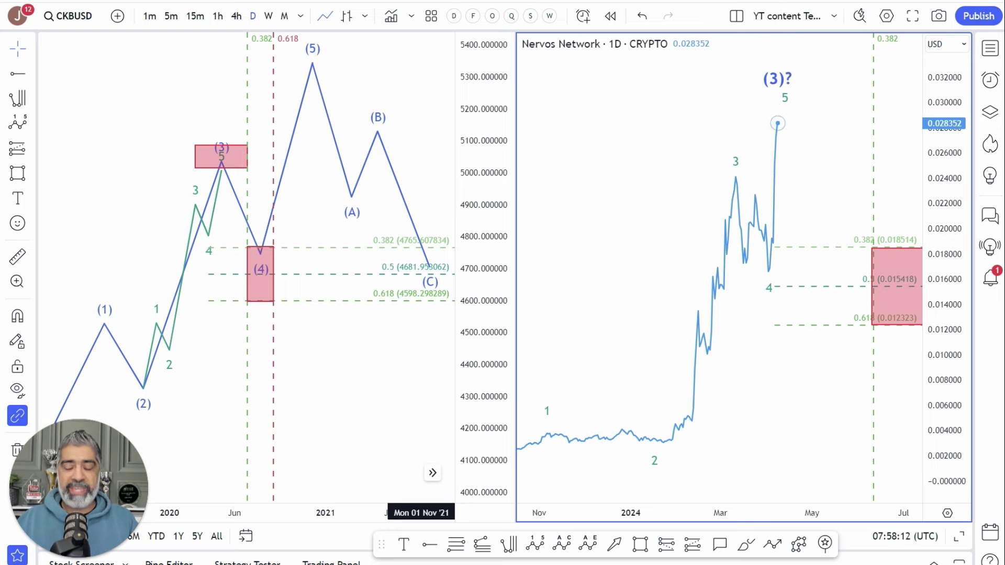
scroll(684, 457, down, 3)
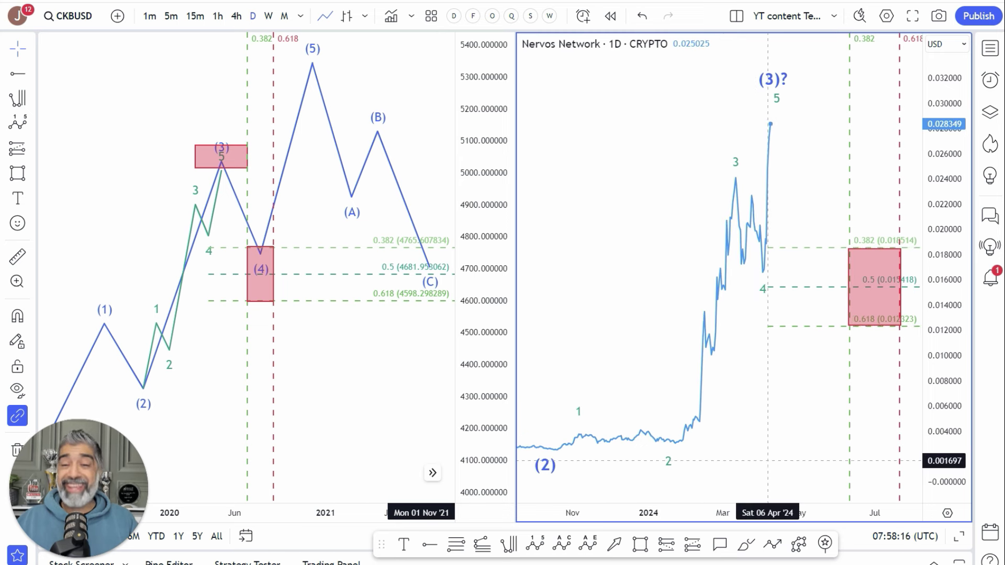
scroll(734, 461, right, 2)
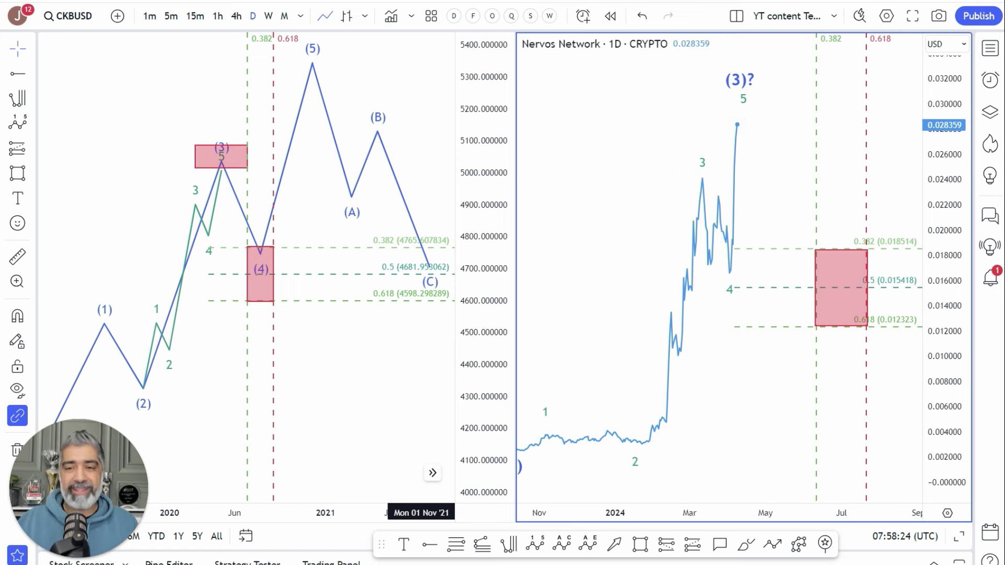
drag(695, 123, 802, 120)
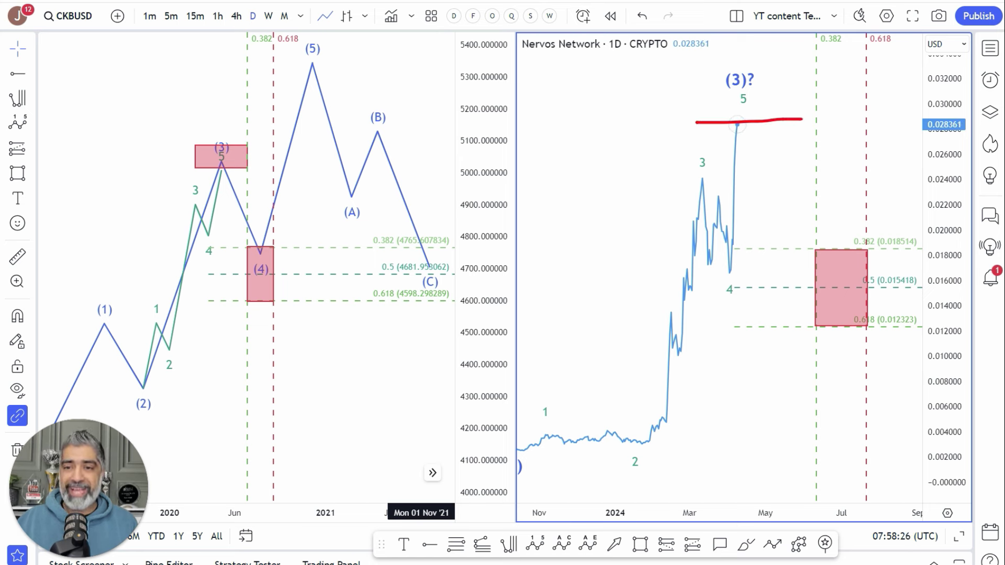
mouse_move(738, 126)
mouse_down()
mouse_move(760, 205)
mouse_move(787, 176)
mouse_move(846, 271)
mouse_move(820, 291)
mouse_move(877, 285)
mouse_move(850, 268)
mouse_up()
drag(811, 228, 812, 254)
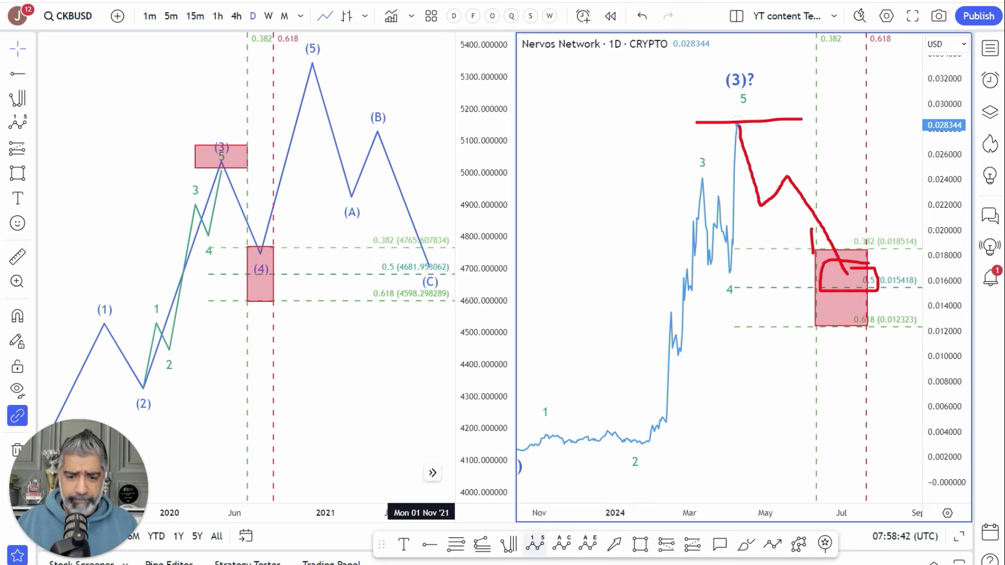
Draw a trend-based Fib time projection from the wave 1 start through the wave 2 low to the latest peak.
click(507, 544)
click(548, 443)
click(641, 449)
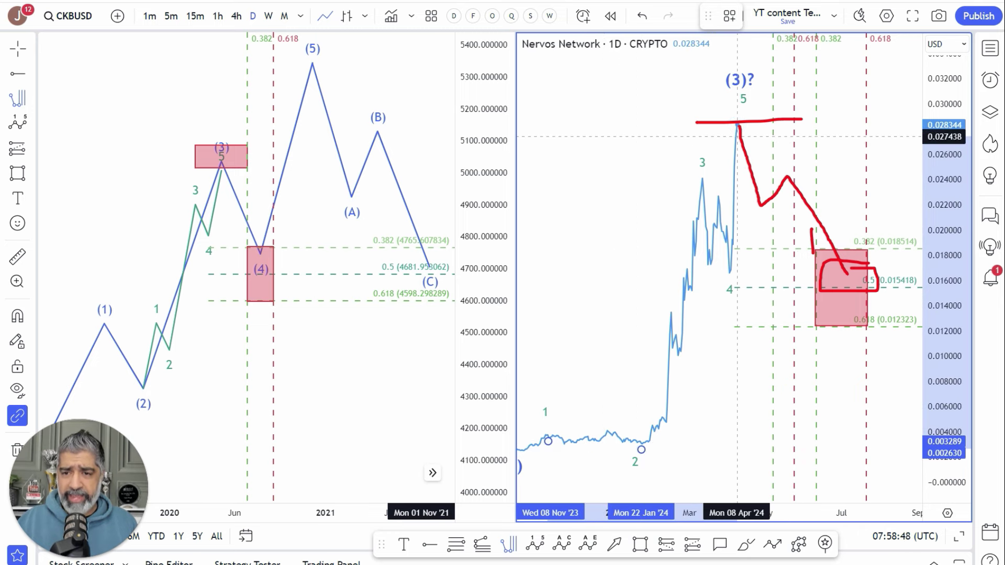
click(736, 137)
Set the Fib time projection to show only the 1 level, with 0.382 and 0.618 turned off.
double_click(736, 137)
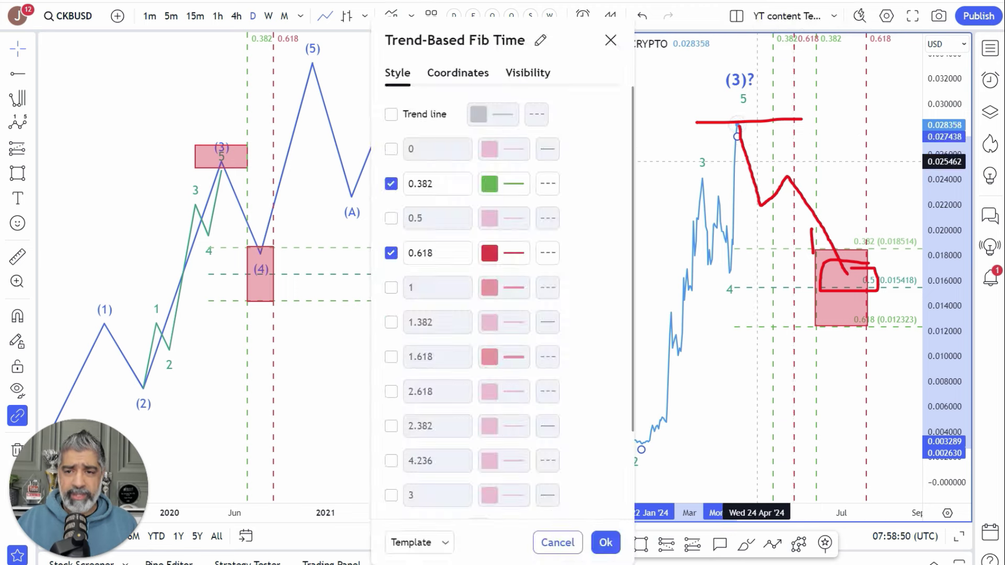
click(391, 287)
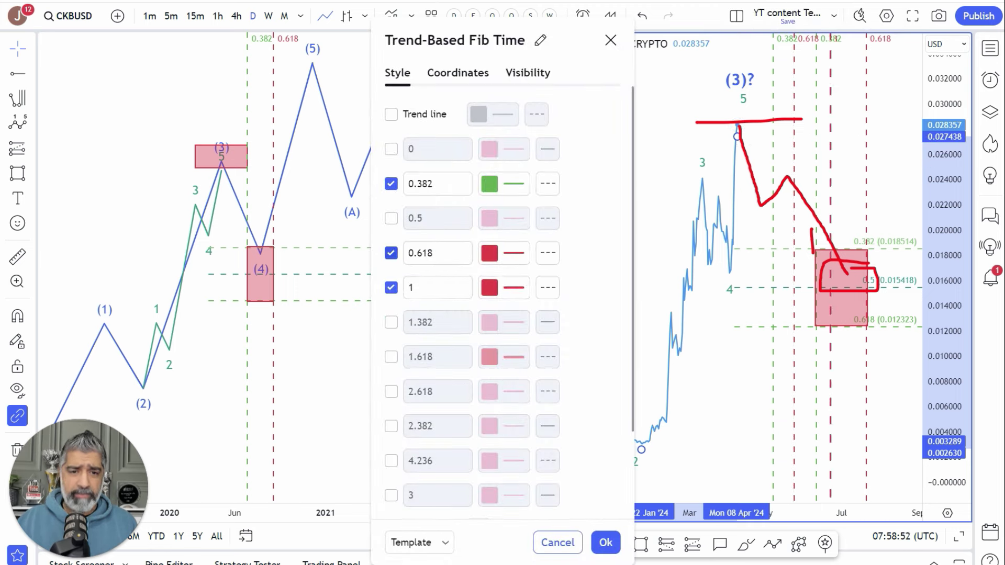
click(391, 253)
click(391, 184)
click(605, 542)
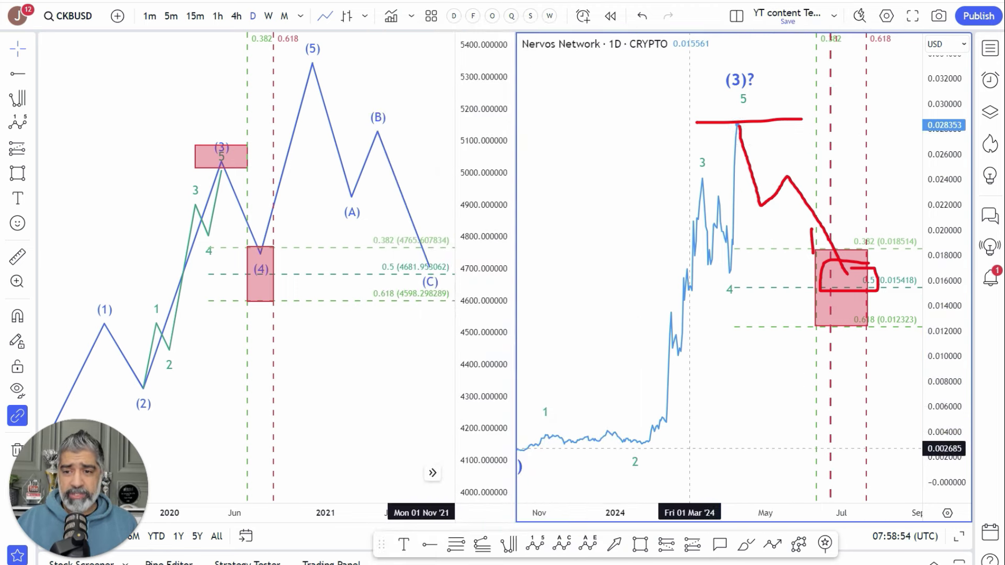
click(815, 186)
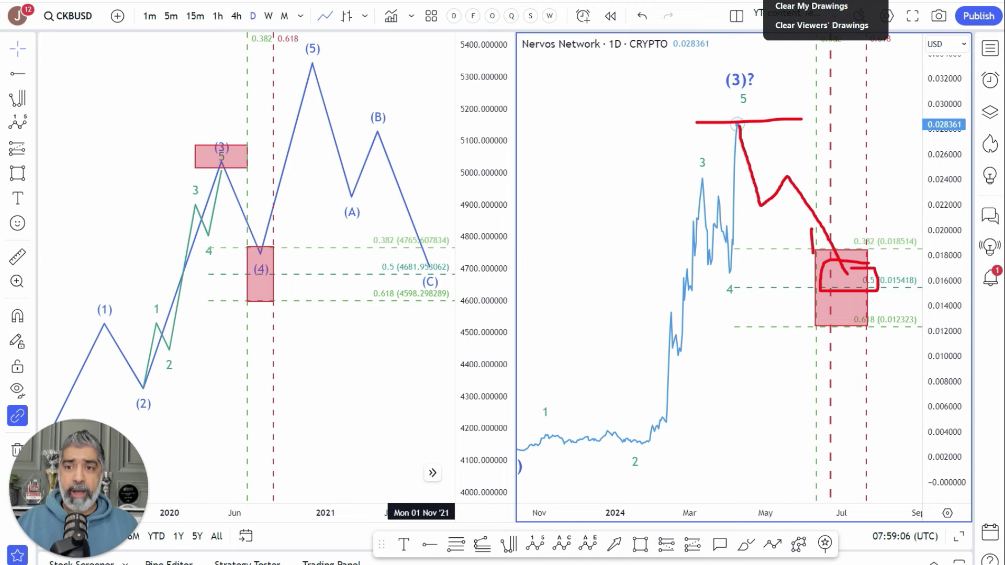
Sketch a red zig-zag decline, outline the pink zone, and mark the (4)-to-(5) rally on the left chart.
click(811, 6)
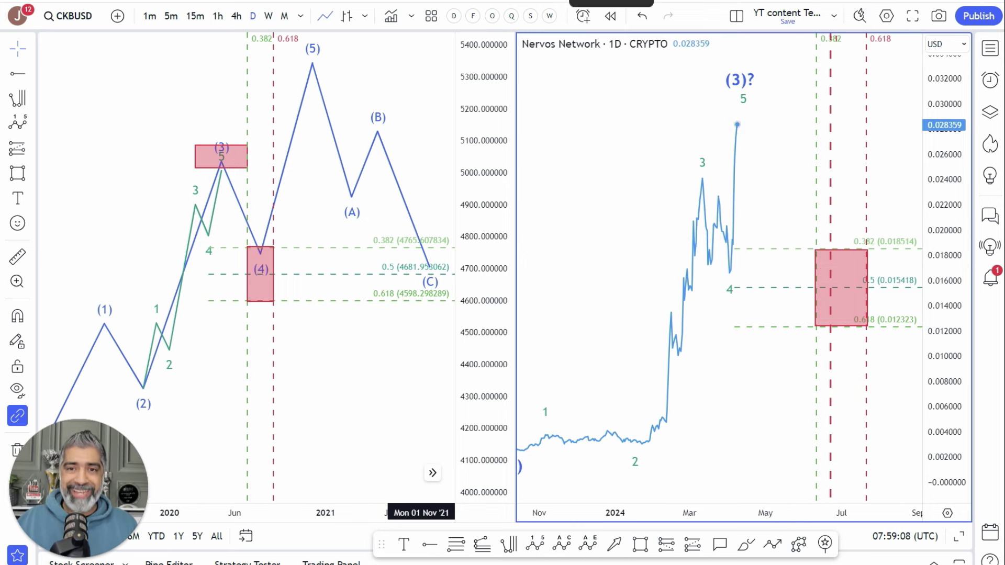
mouse_move(740, 125)
mouse_down()
mouse_move(738, 172)
mouse_move(825, 263)
mouse_up()
mouse_move(767, 247)
mouse_down()
mouse_move(814, 248)
mouse_move(883, 323)
mouse_move(778, 254)
mouse_up()
drag(264, 53, 368, 52)
mouse_move(209, 253)
mouse_down()
mouse_move(314, 263)
mouse_move(262, 240)
mouse_move(315, 58)
mouse_move(279, 74)
mouse_move(327, 90)
mouse_up()
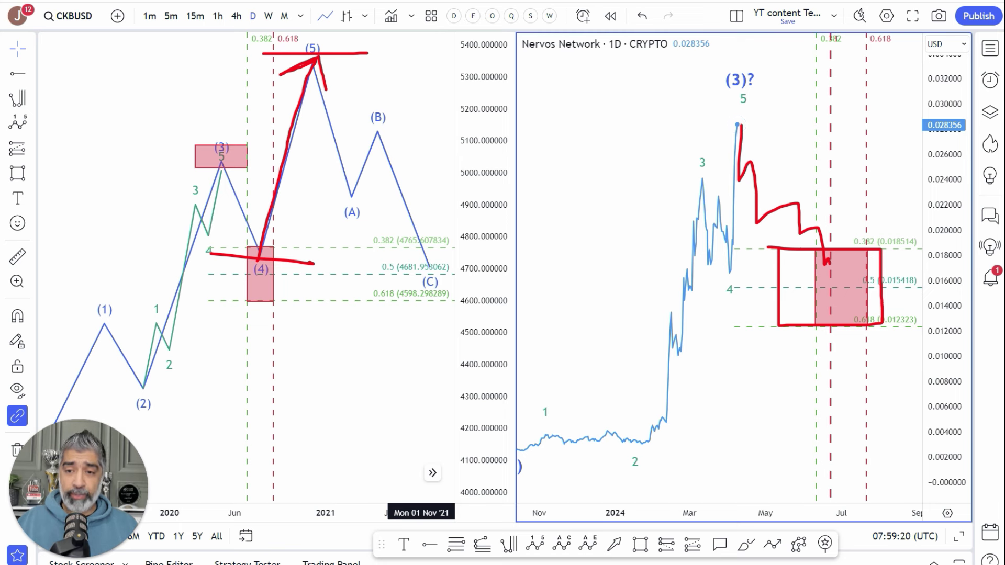
Sketch the wave rally, the latest peak level and a rebound to new highs, then close the Zoom Apps window.
mouse_move(727, 279)
mouse_down()
mouse_move(737, 126)
mouse_move(724, 122)
mouse_move(763, 120)
mouse_up()
mouse_move(528, 489)
mouse_down()
mouse_move(543, 444)
mouse_move(683, 310)
mouse_move(722, 246)
mouse_move(732, 161)
mouse_up()
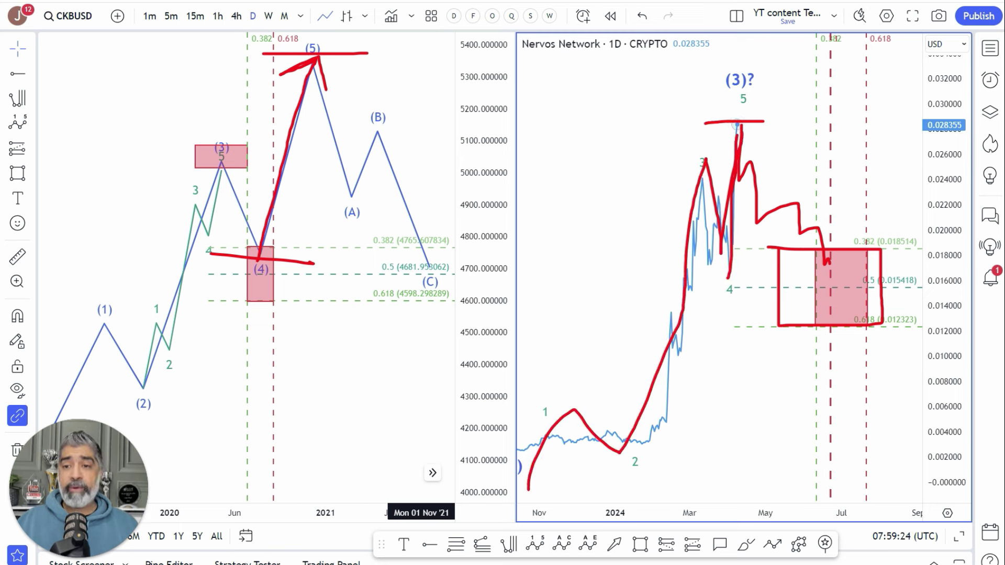
mouse_move(826, 264)
mouse_down()
mouse_move(888, 28)
mouse_move(905, 68)
mouse_up()
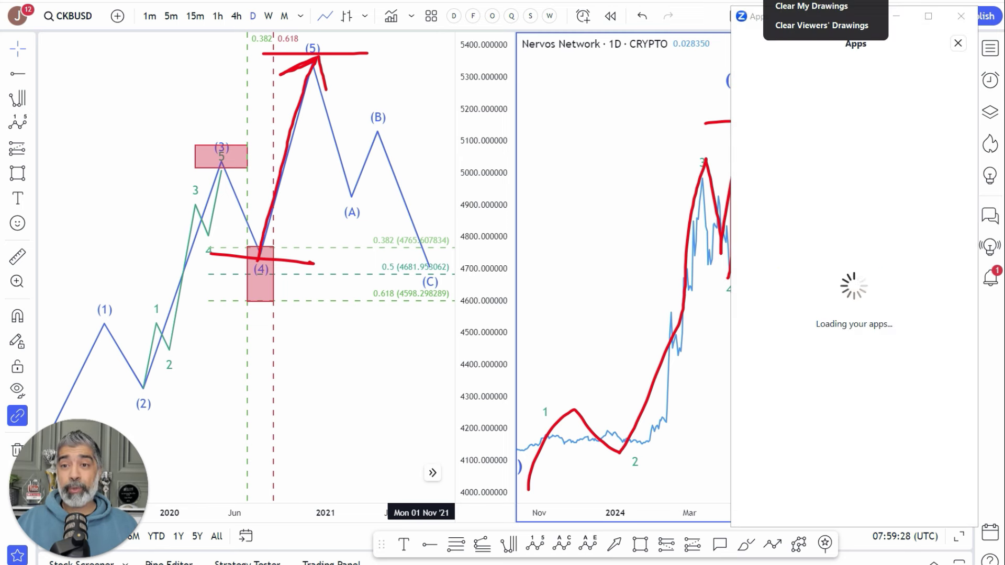
click(961, 16)
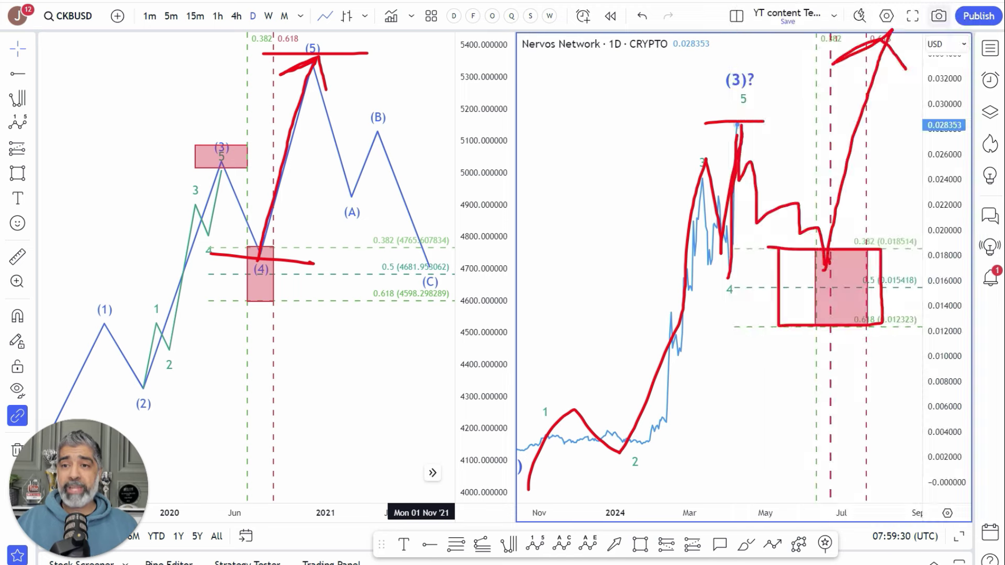
click(811, 6)
right_click(700, 86)
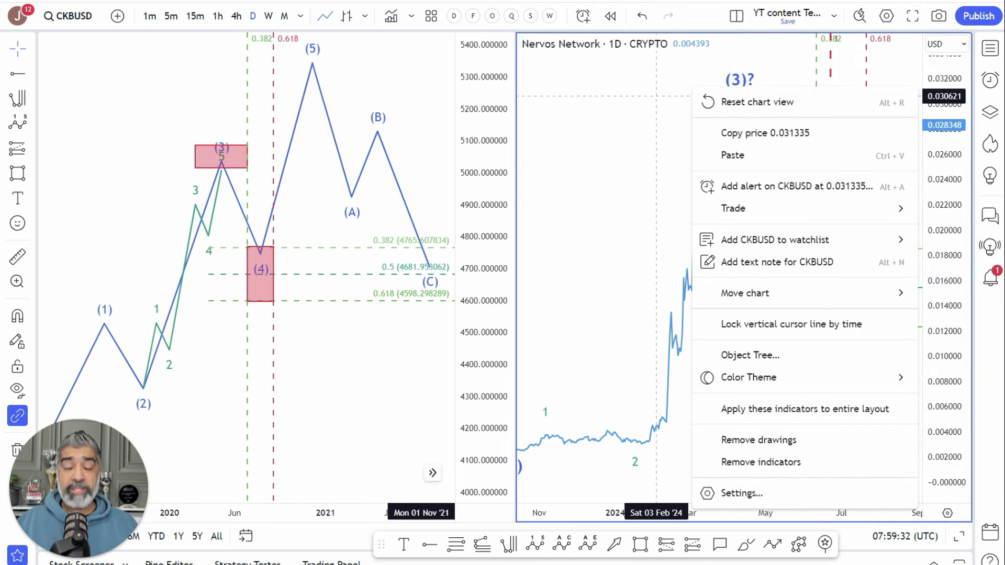
click(656, 96)
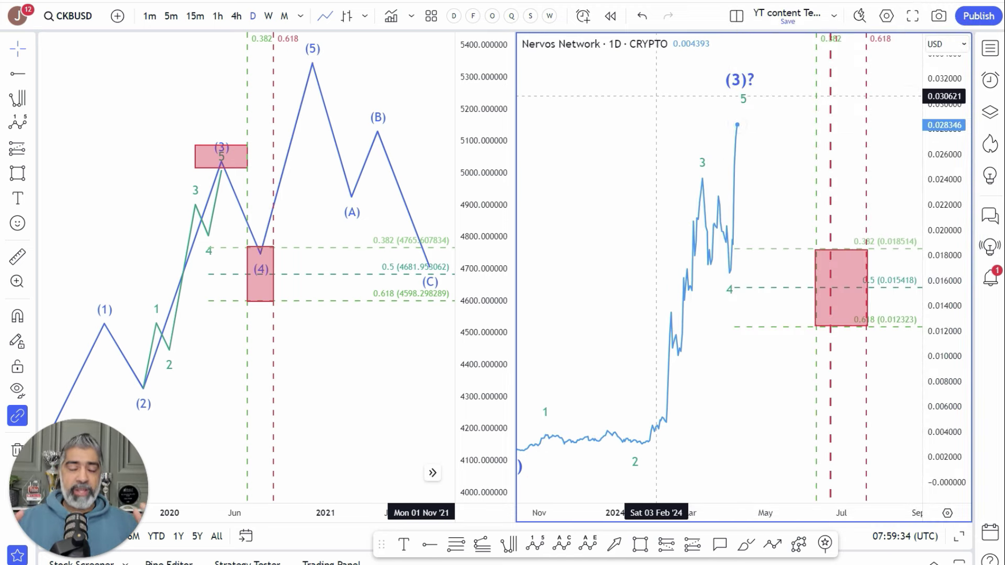